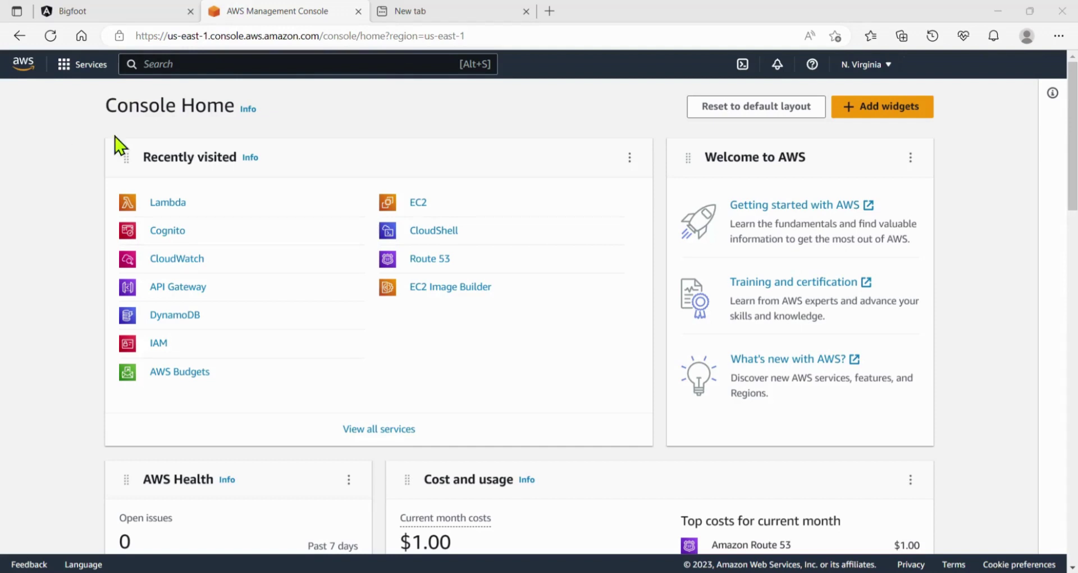
Check the Bigfoot web app's home page and open the Lambda service in the AWS console
click(85, 12)
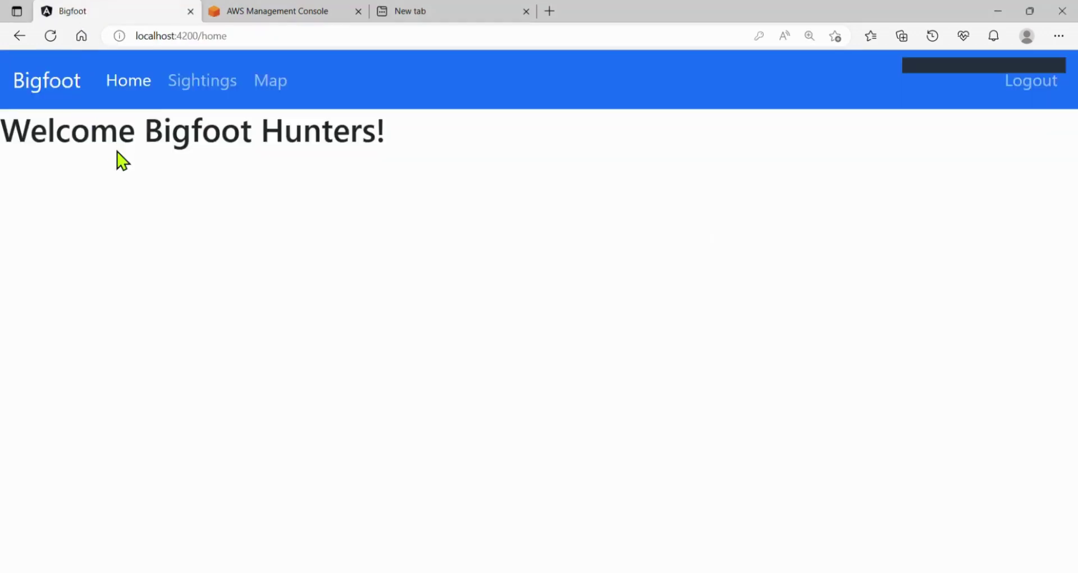
click(301, 12)
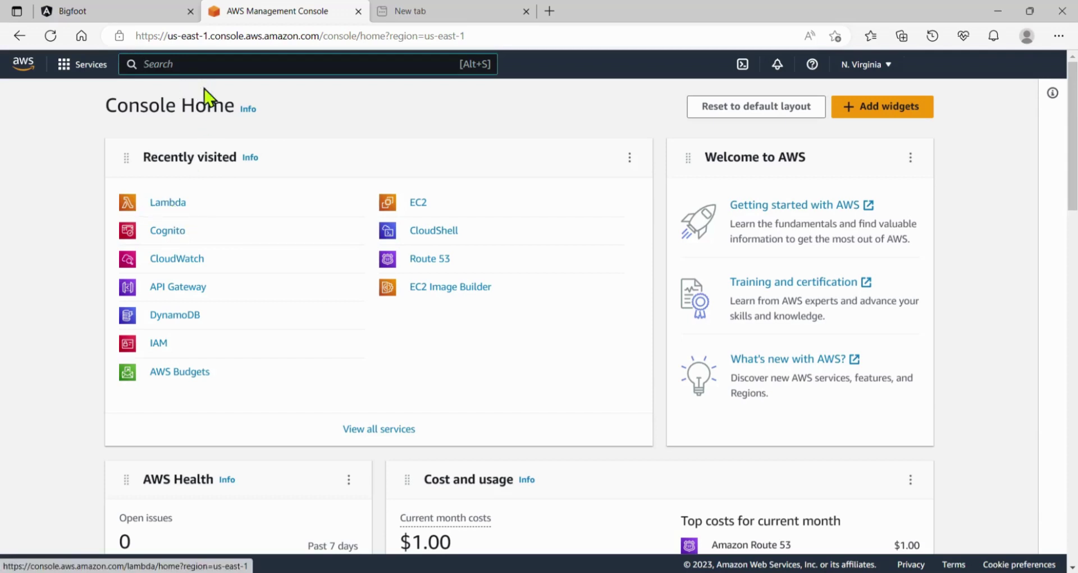
text(lam)
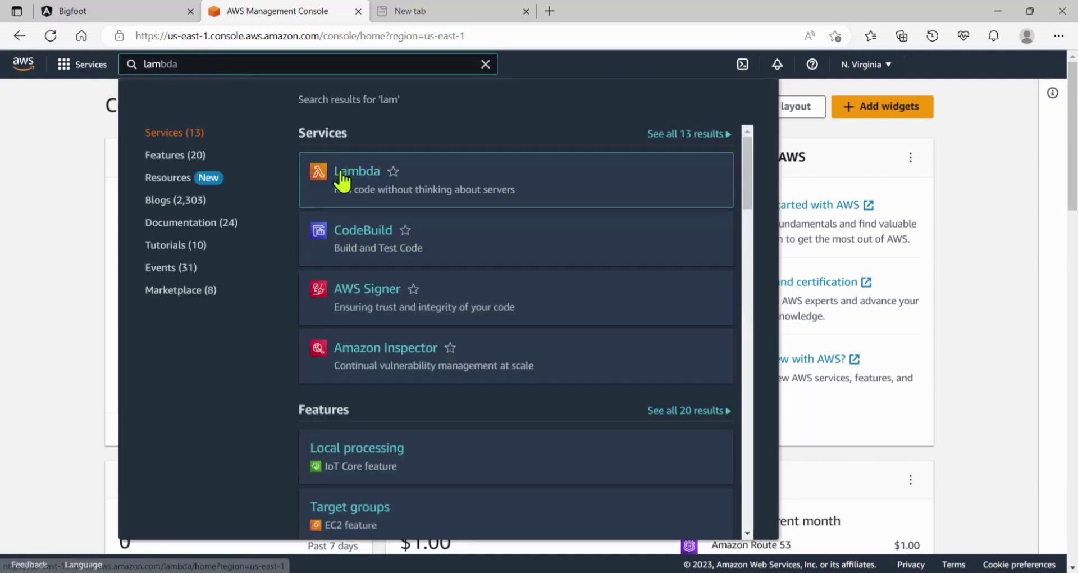
click(348, 183)
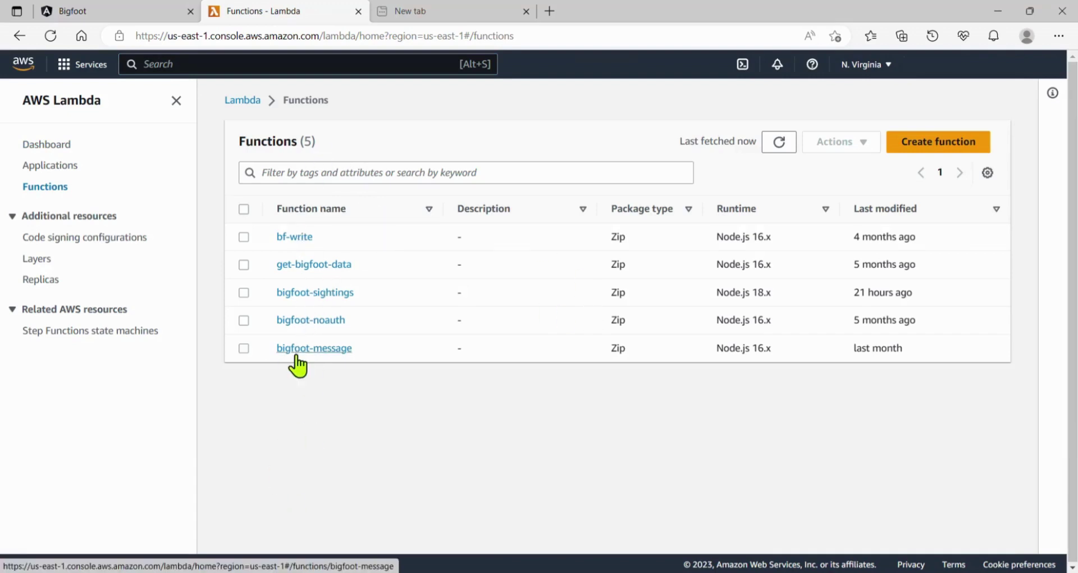
Create a Lambda function from scratch named bigfoot-sightings-no-auth, keeping the Node.js 18.x runtime and x86_64 architecture
click(933, 147)
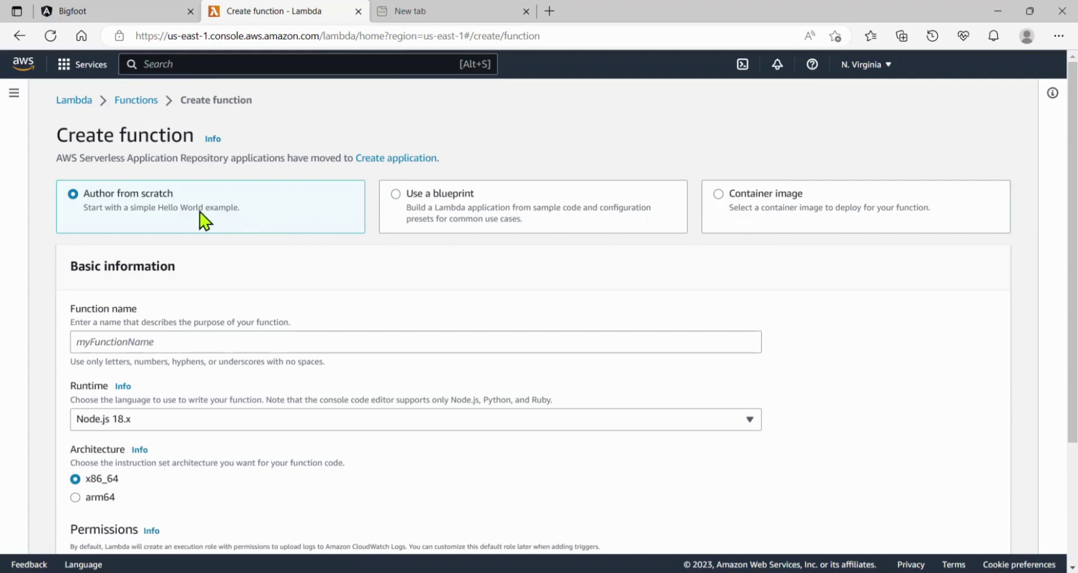
scroll(202, 222, down, 2)
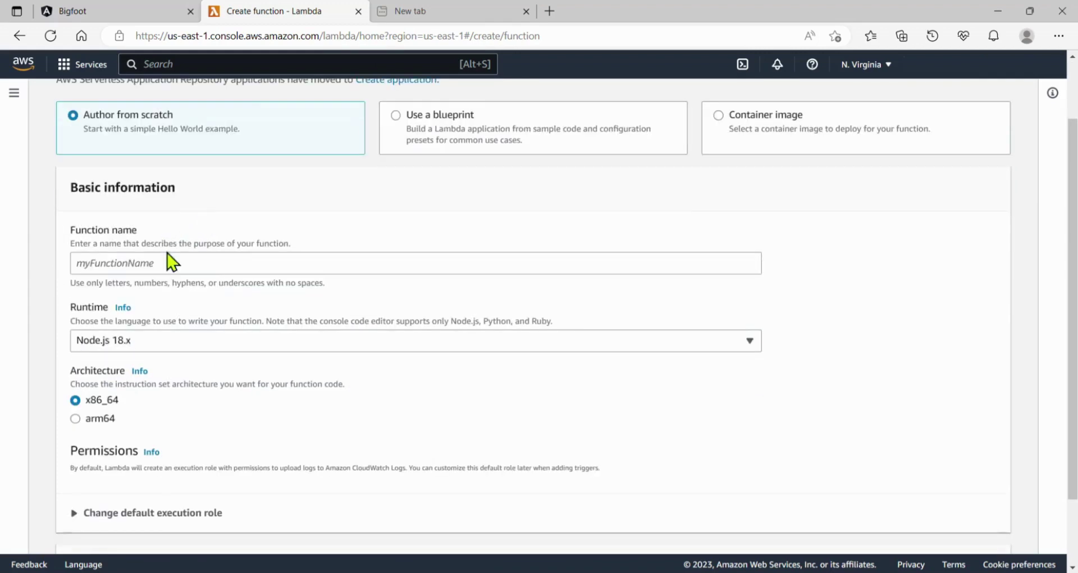
click(156, 261)
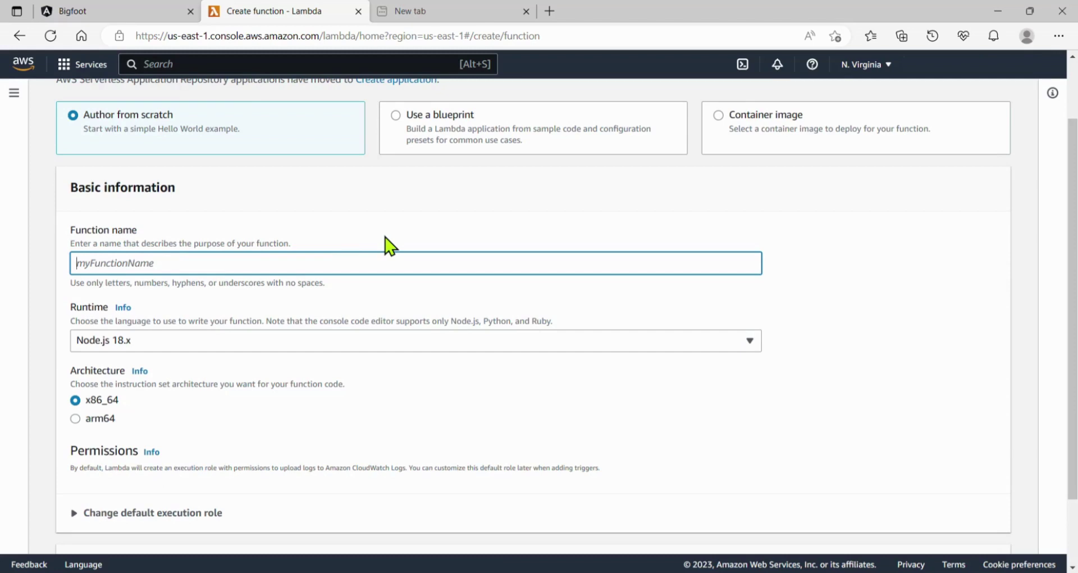
text(bigfoot-sightings)
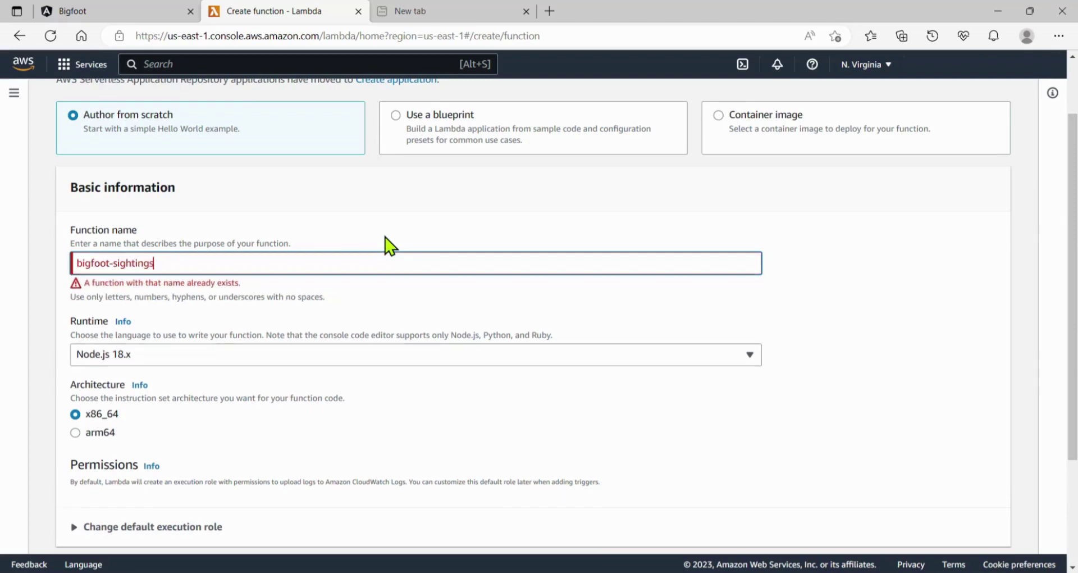
text(-)
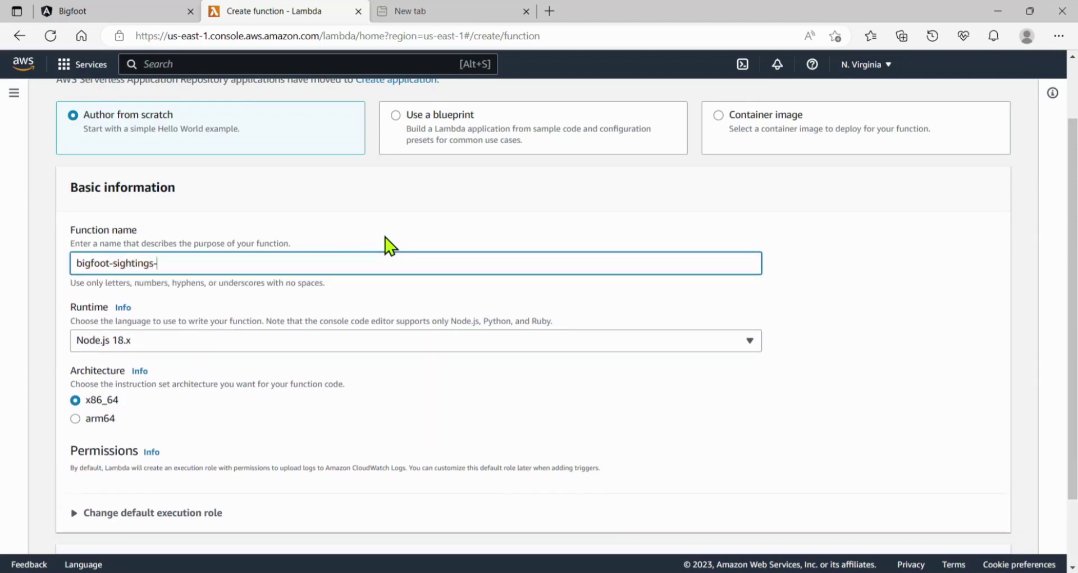
text(no)
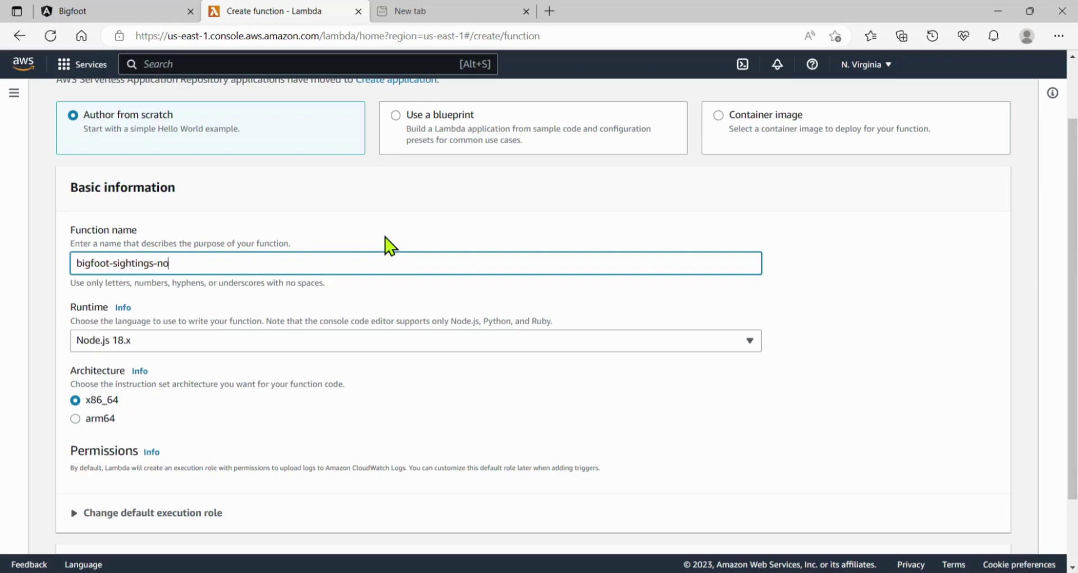
text(-auth)
scroll(482, 373, down, 2)
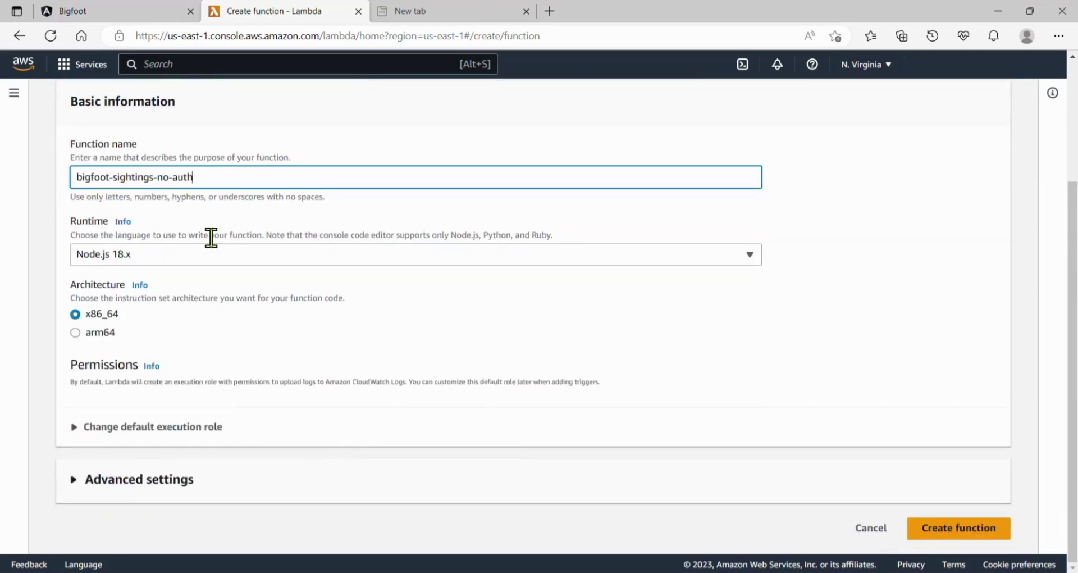
click(958, 539)
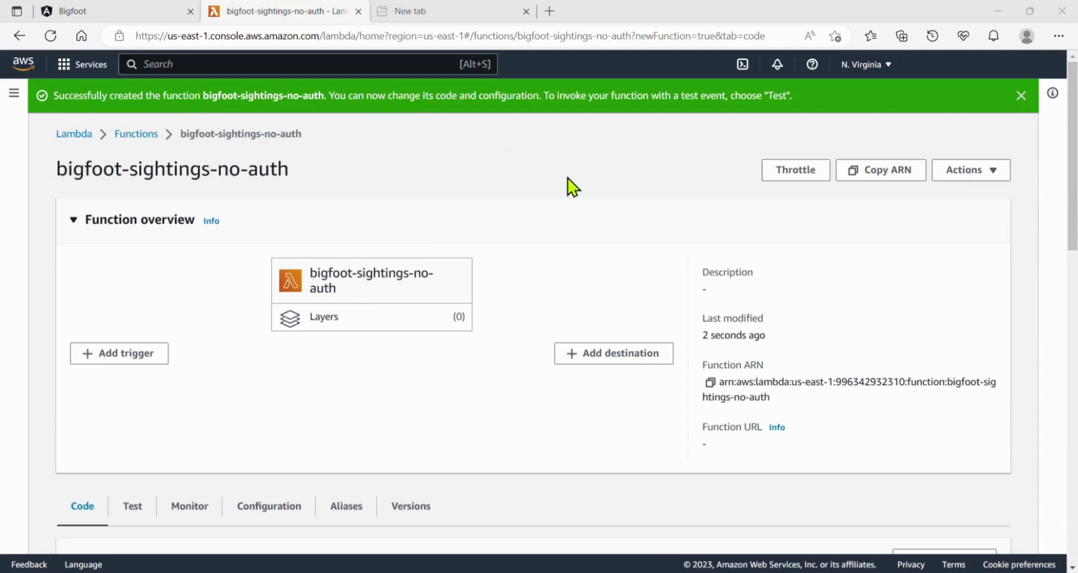
Extend the response body message in index.mjs after "Hello from Lambda!" with "We are looking for Bigfoot!"
scroll(528, 178, down, 5)
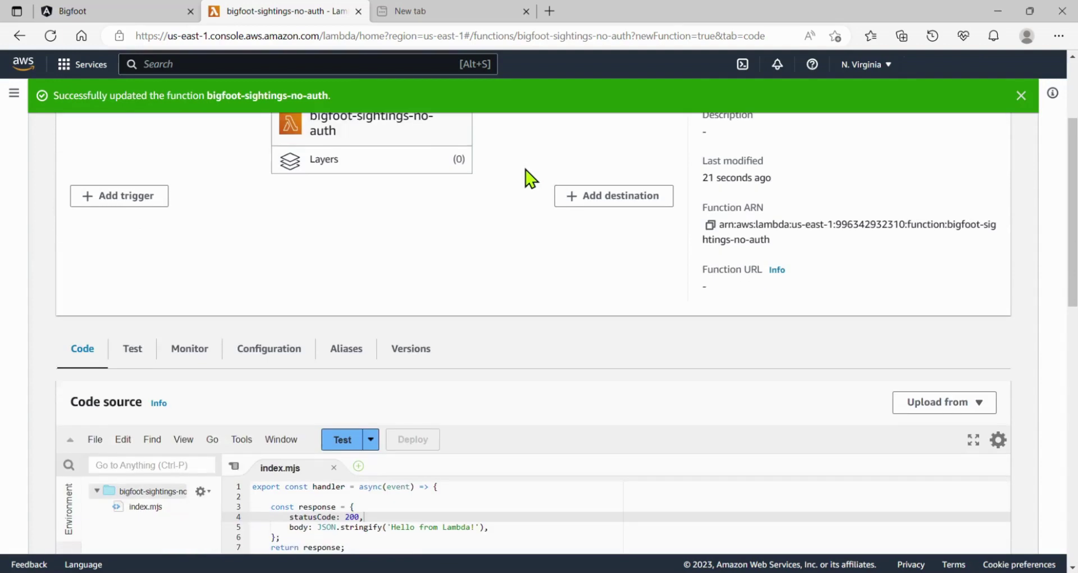
scroll(506, 183, down, 1)
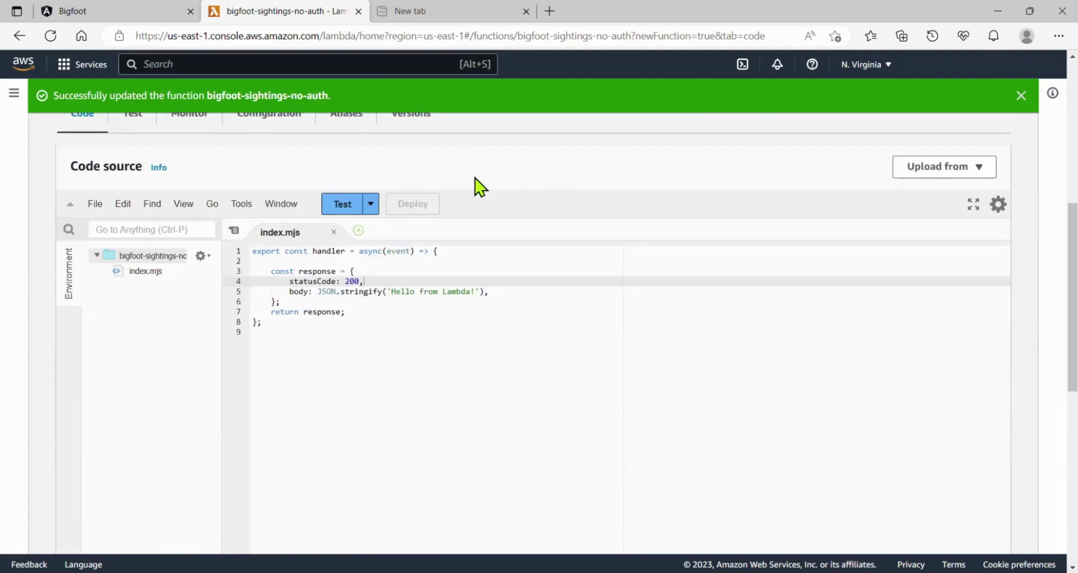
scroll(477, 186, up, 1)
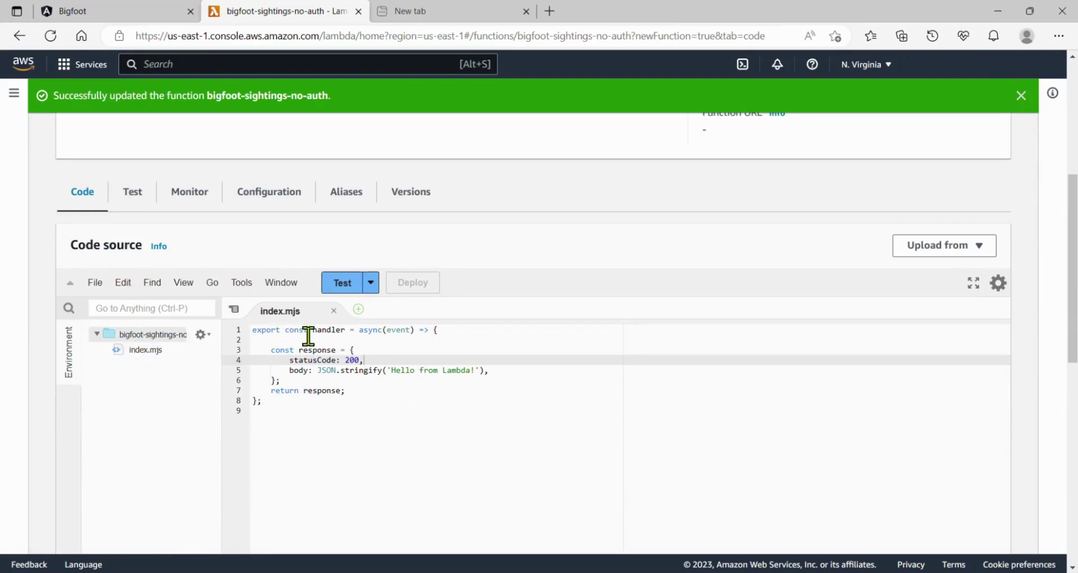
double_click(328, 331)
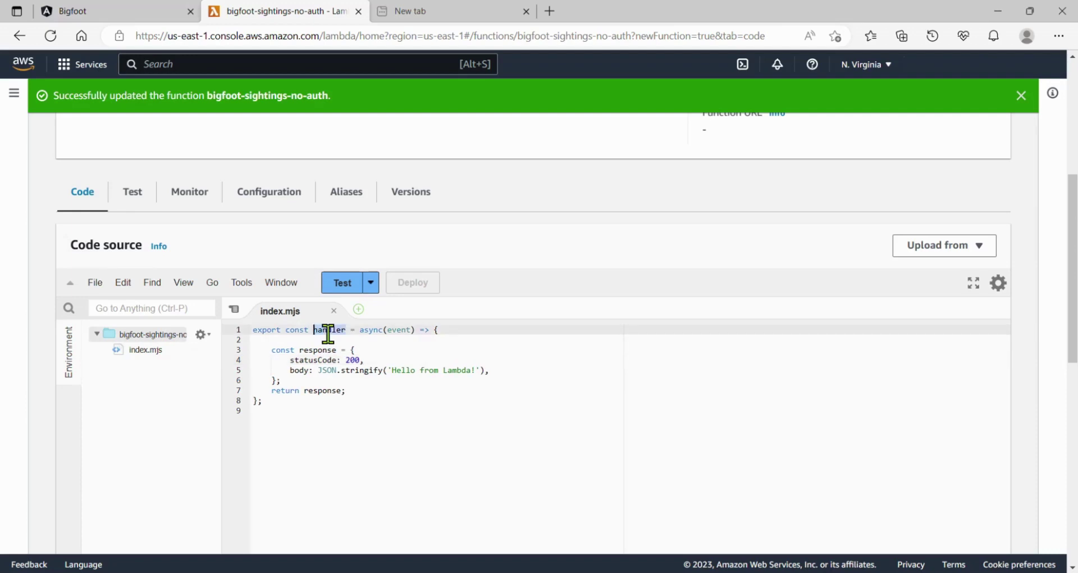
double_click(258, 350)
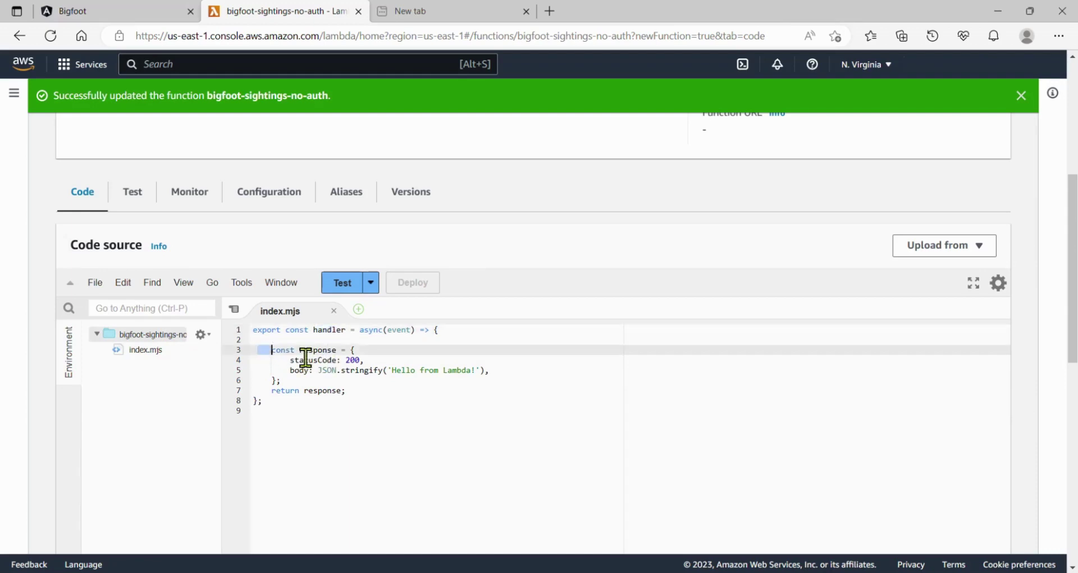
drag(305, 357, 344, 378)
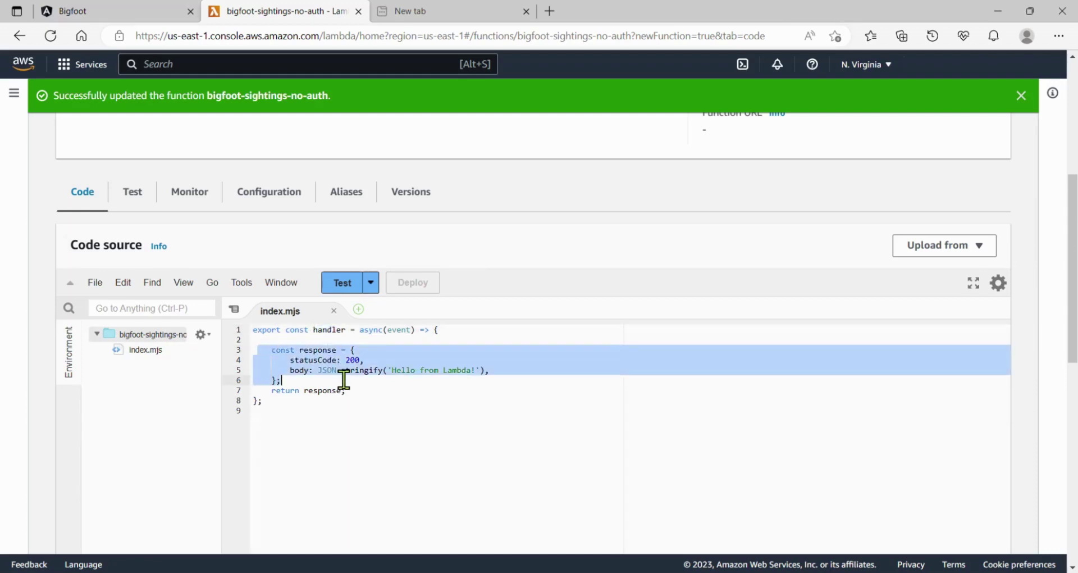
click(453, 370)
click(480, 370)
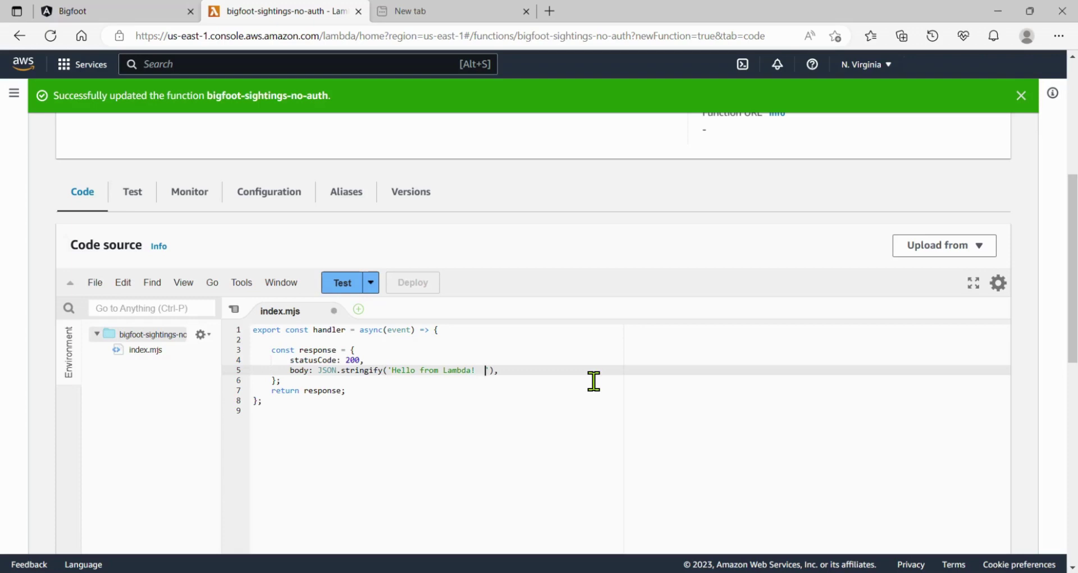
text(We are )
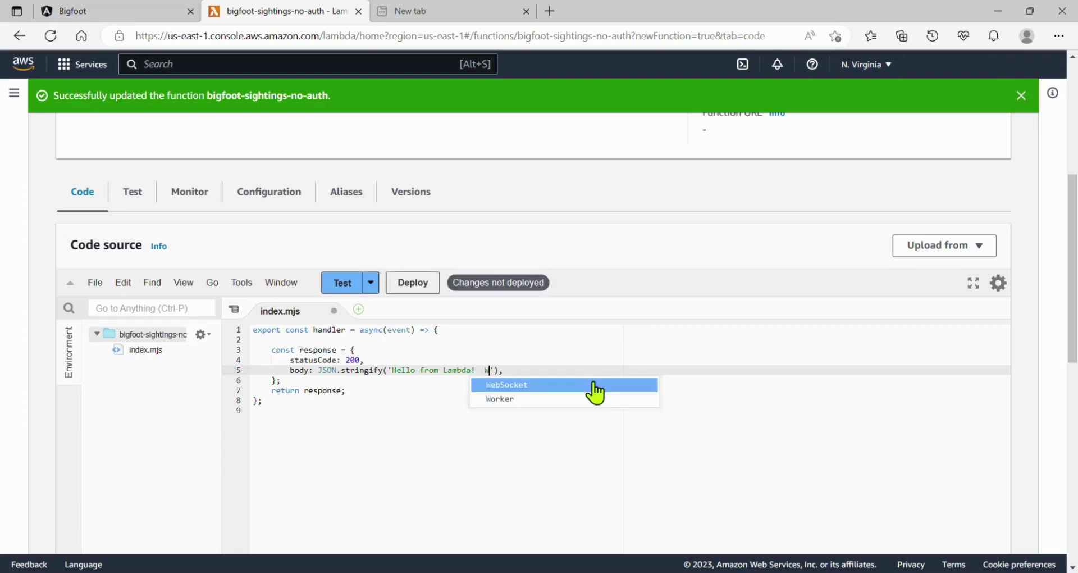
text(looking for )
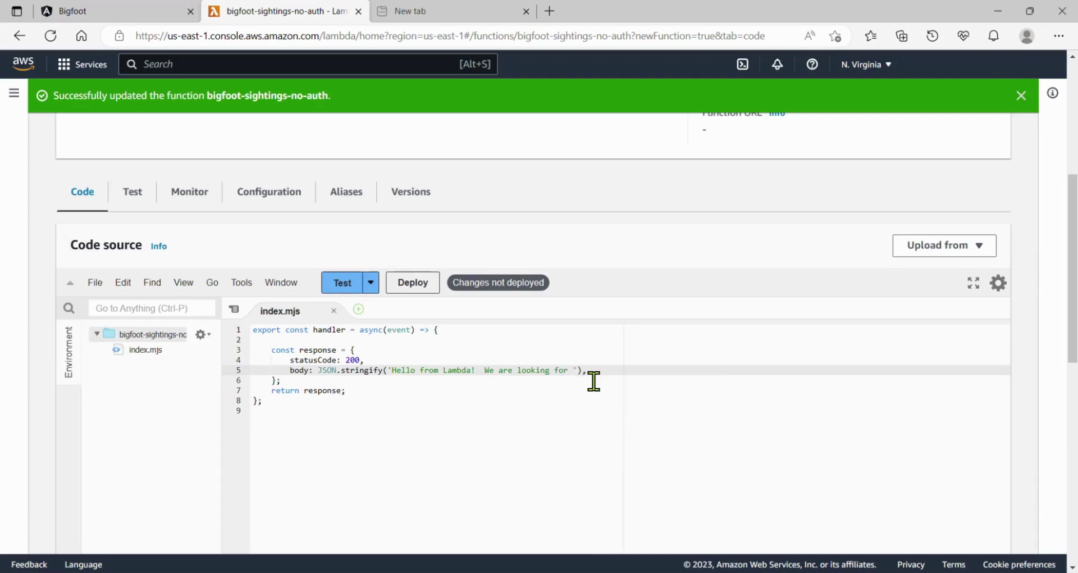
text(Bigfoot!)
Insert a headers object into the response, directly below the statusCode line in index.mjs
scroll(584, 380, up, 3)
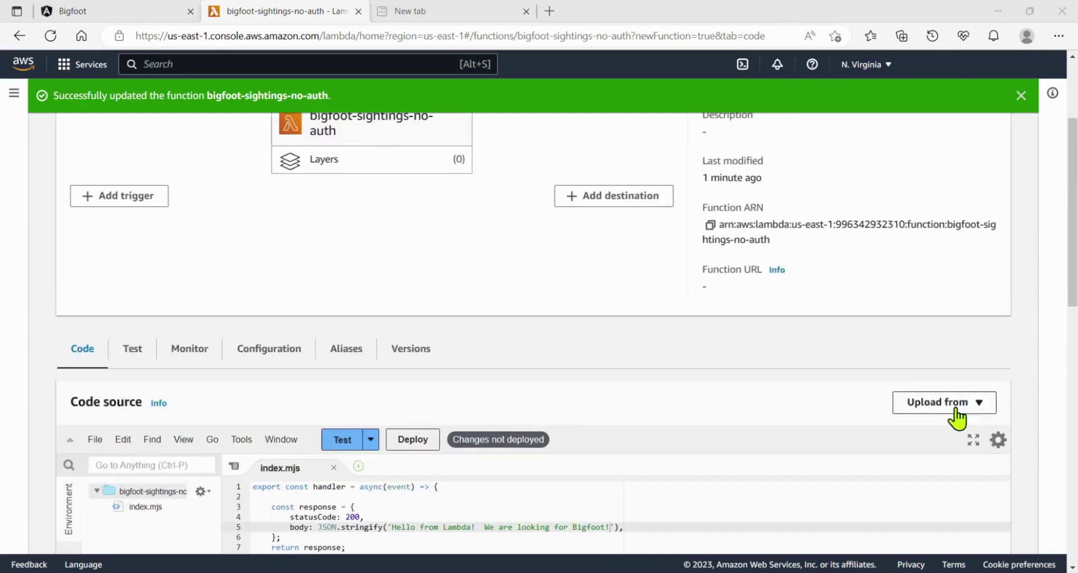
scroll(539, 475, down, 3)
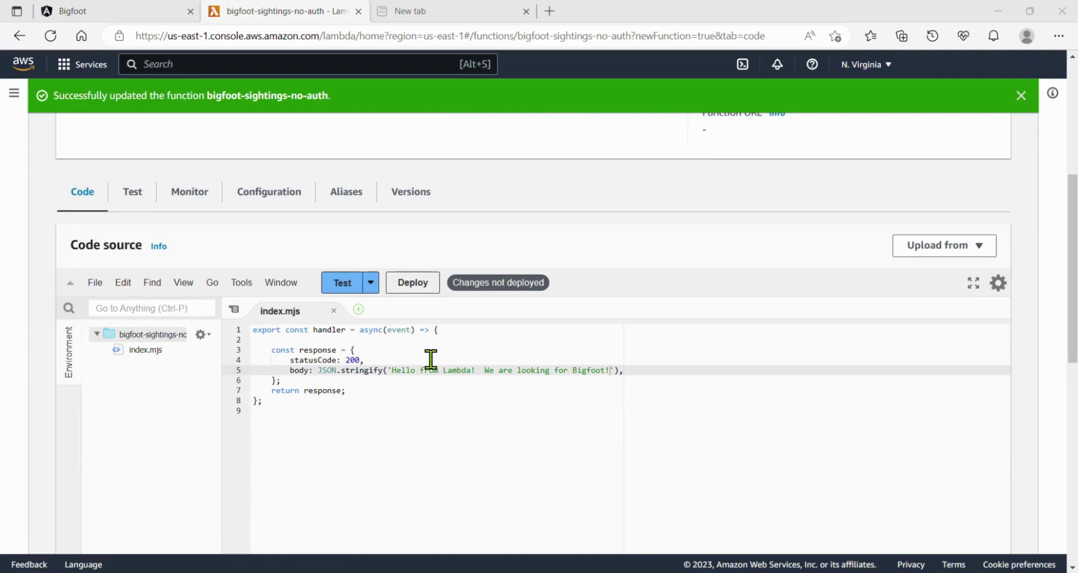
click(417, 339)
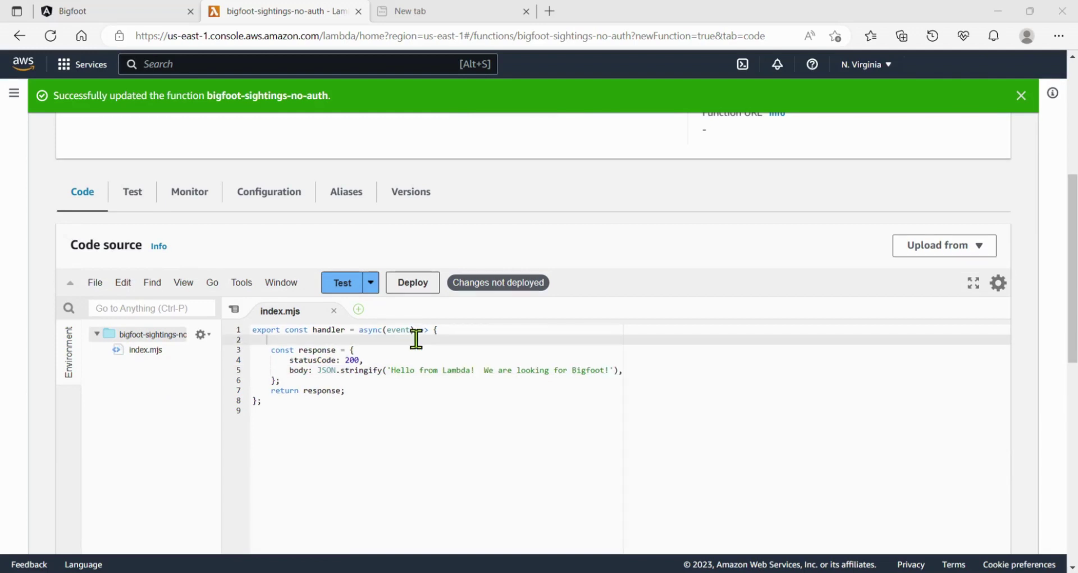
click(380, 359)
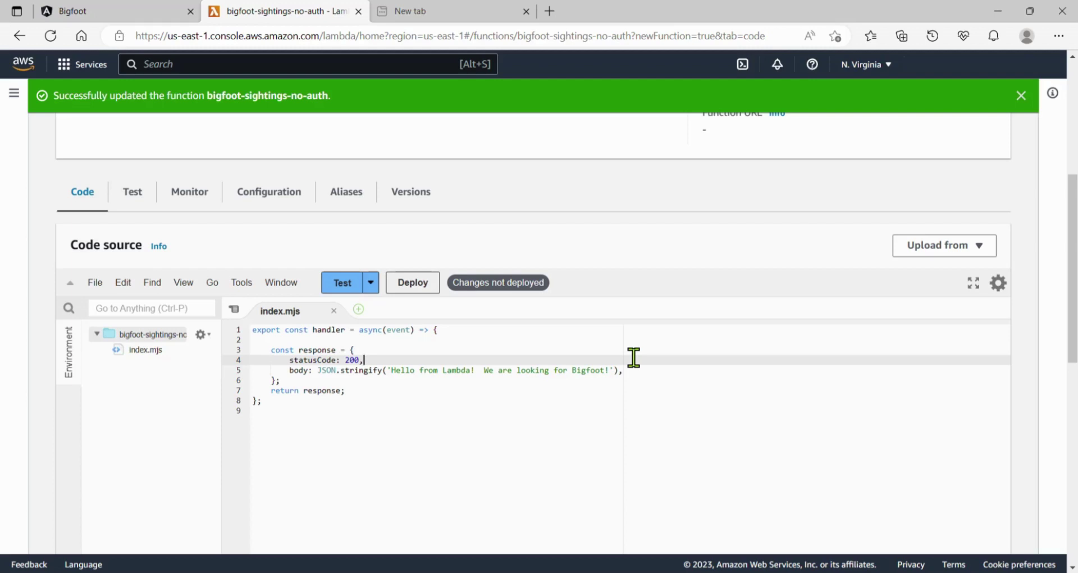
key(Return)
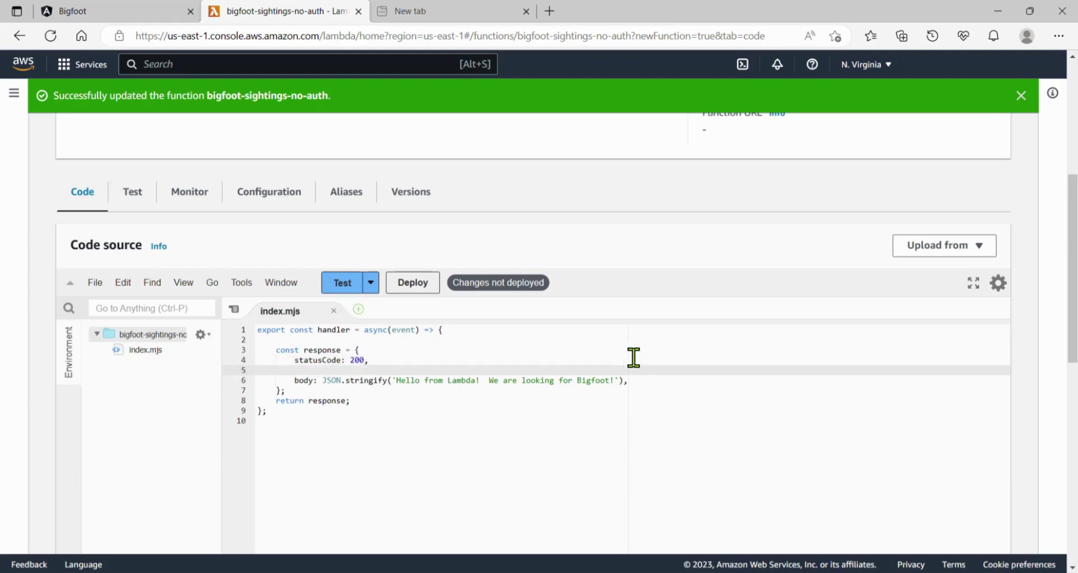
text(headers: {)
key(Return)
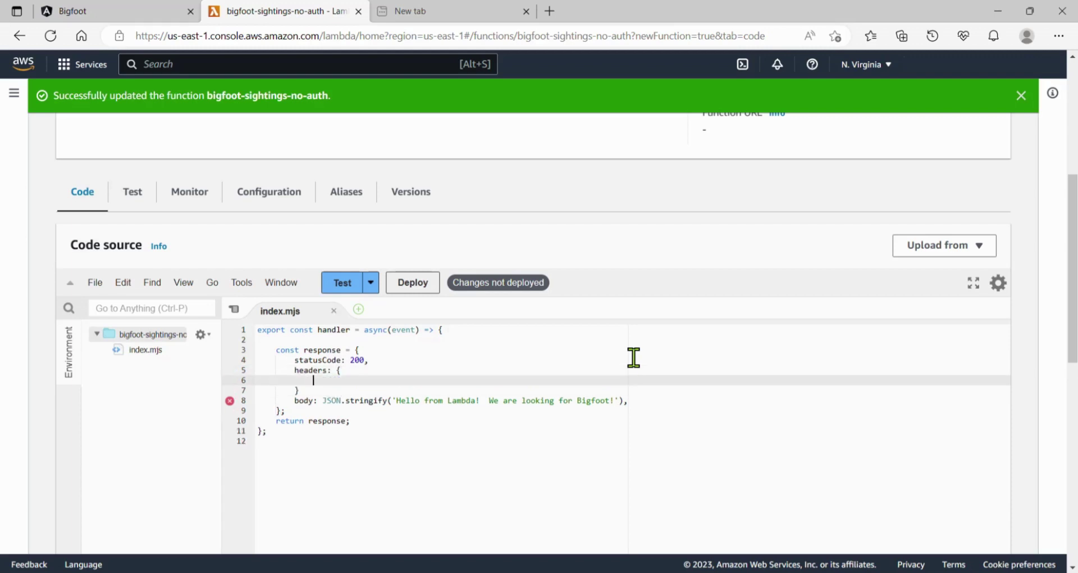
Add "Access-Control-Allow-Origin": "*" inside the headers object, put a comma after its closing brace, and deploy the function
text("Access-Control-Allow-)
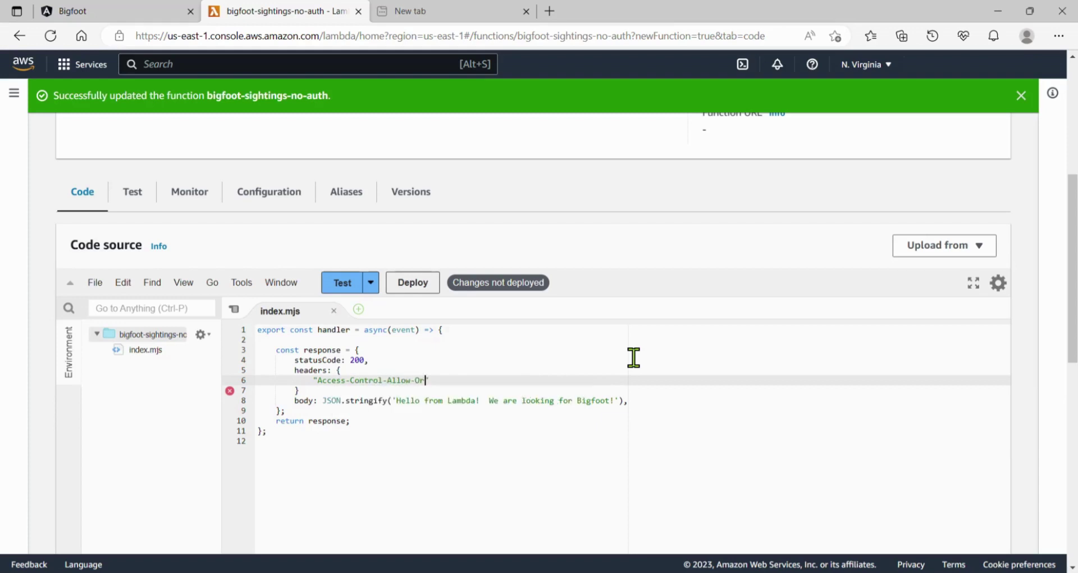
text(Origin":)
key(ctrl+s)
text("*")
click(327, 391)
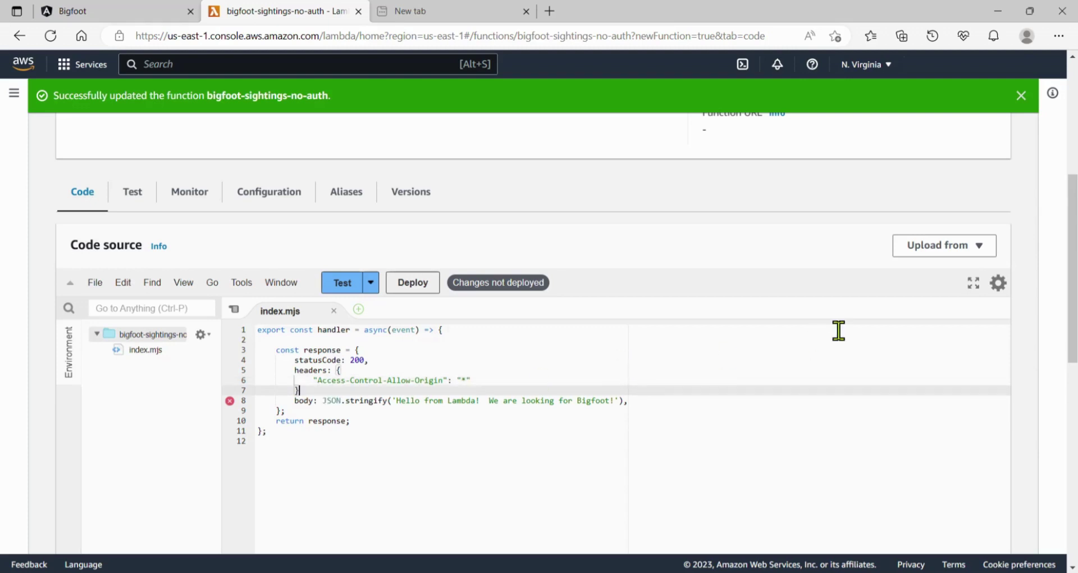
text(,)
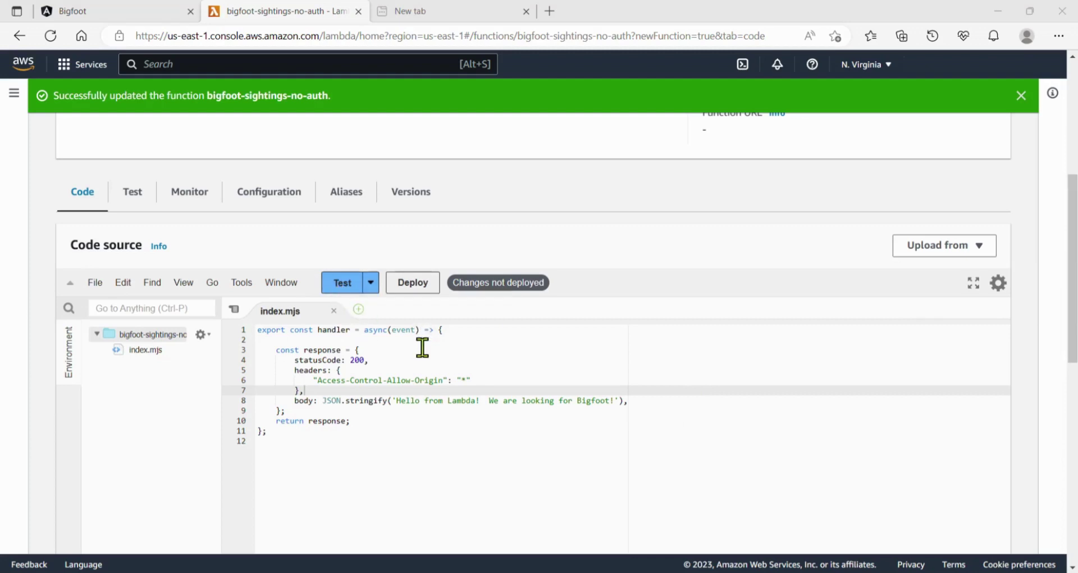
click(416, 288)
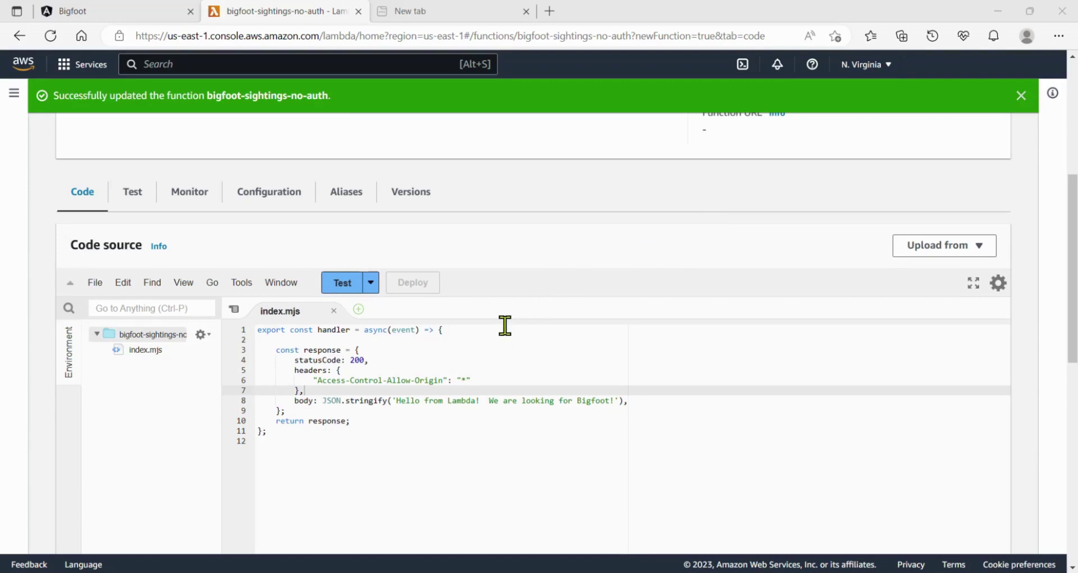
Open the API Gateway service and start creating a new API
click(237, 68)
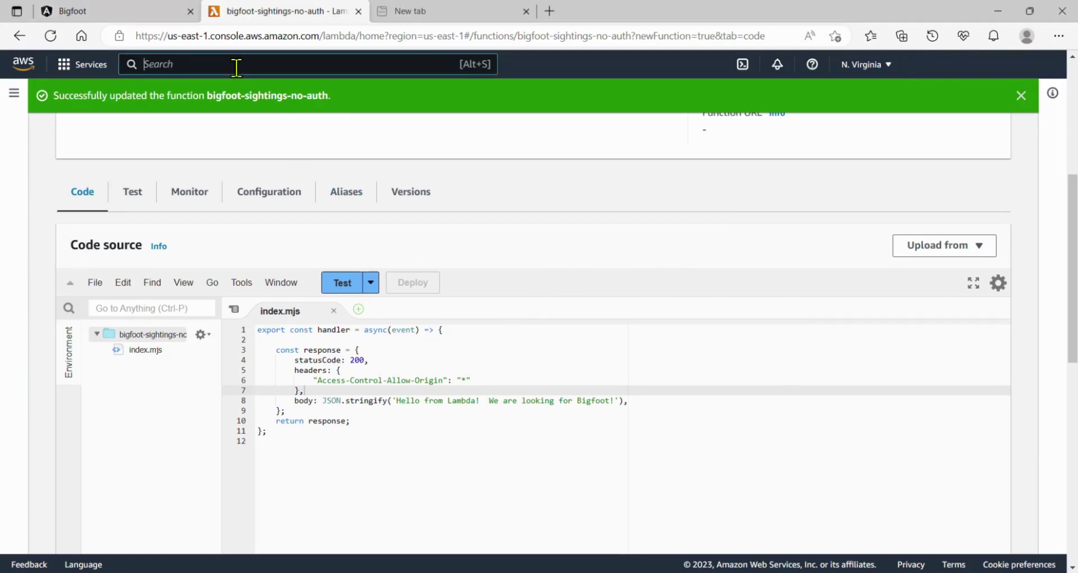
text(apig)
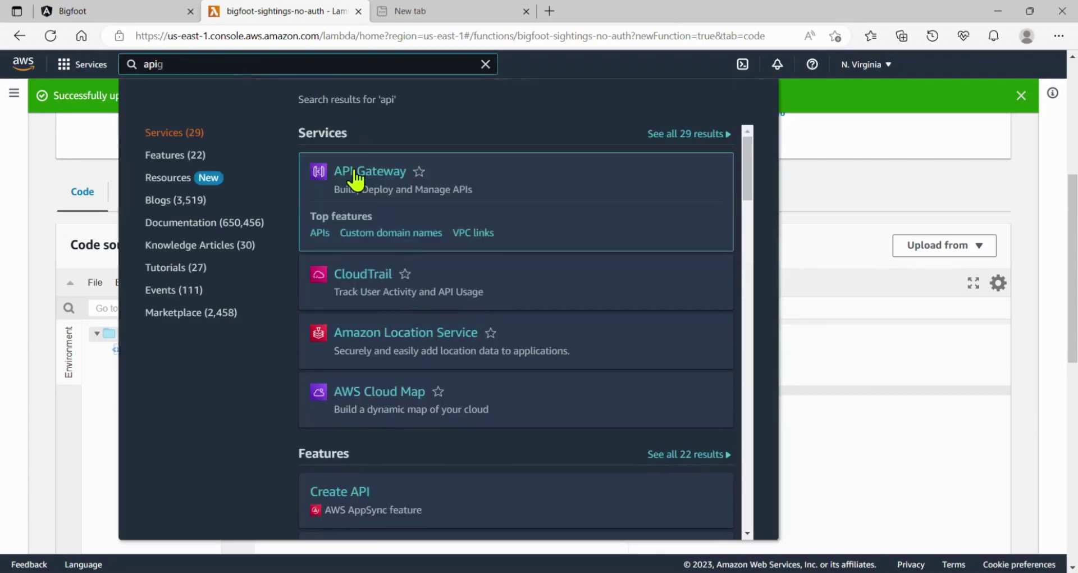
click(355, 178)
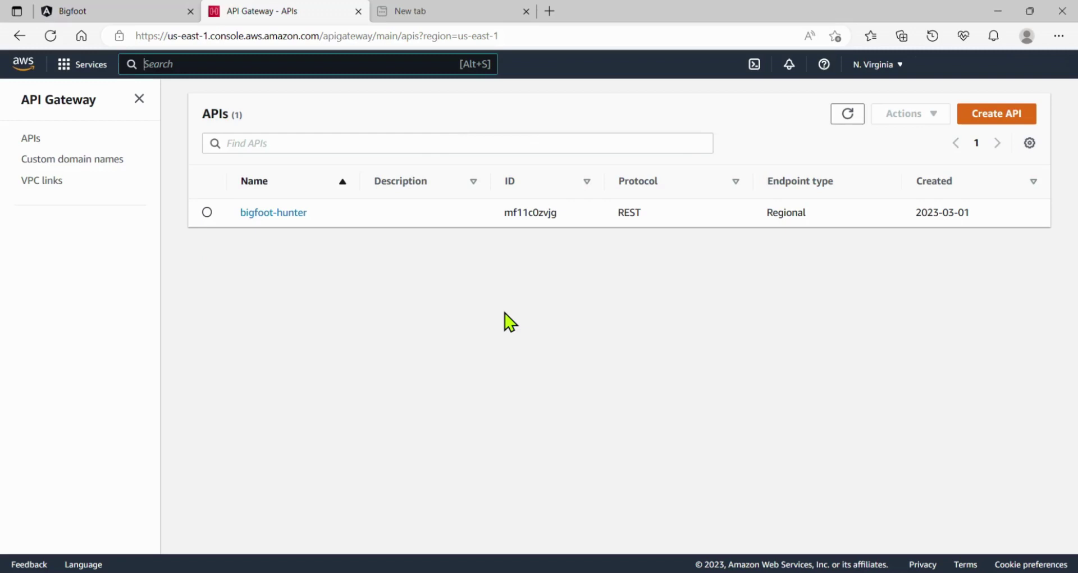
click(987, 118)
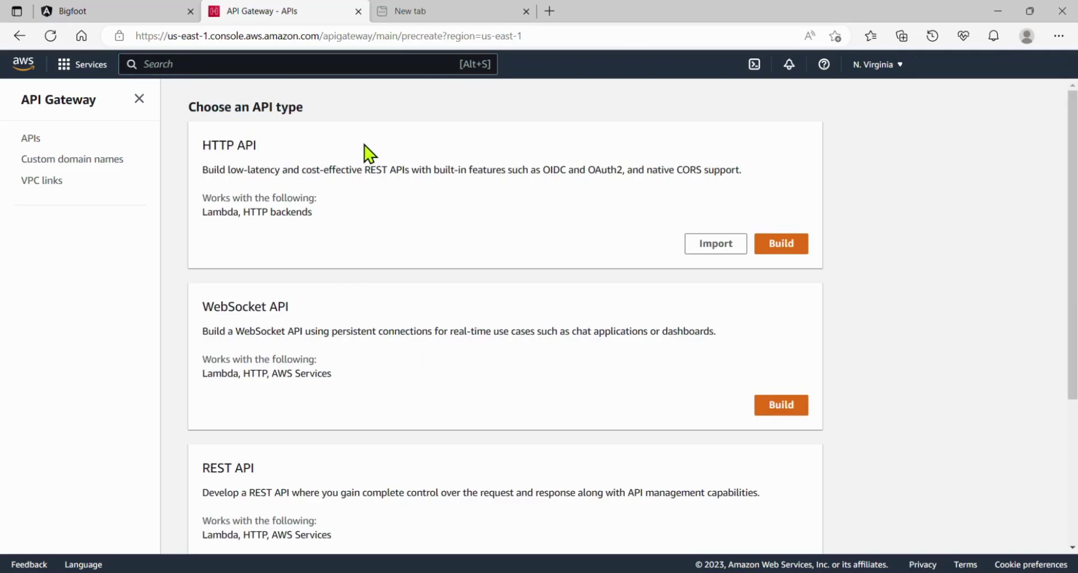
Start building a public REST API and keep REST as the protocol for the new API
scroll(372, 153, down, 2)
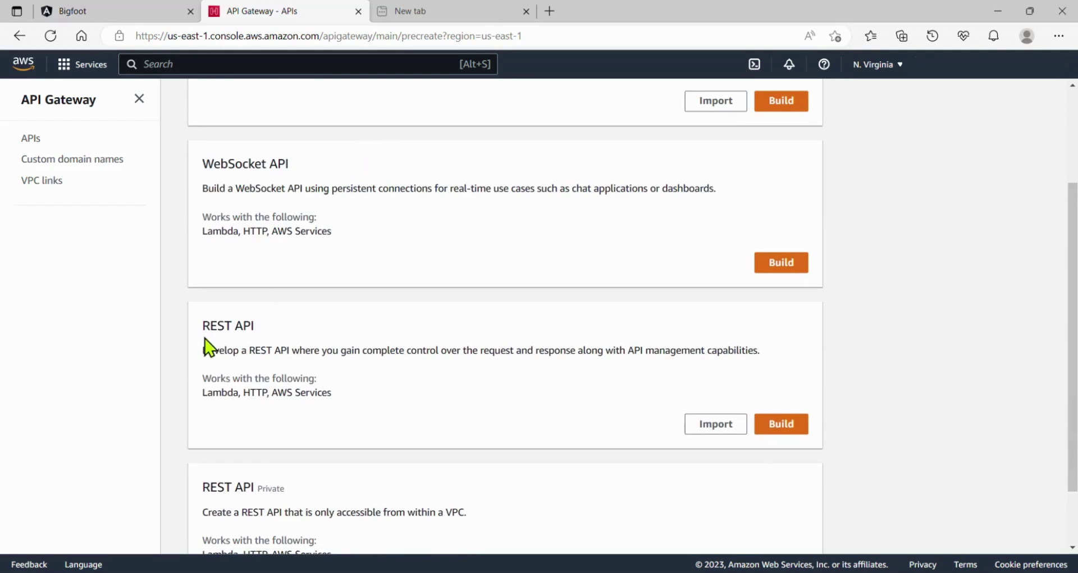
drag(203, 328, 265, 330)
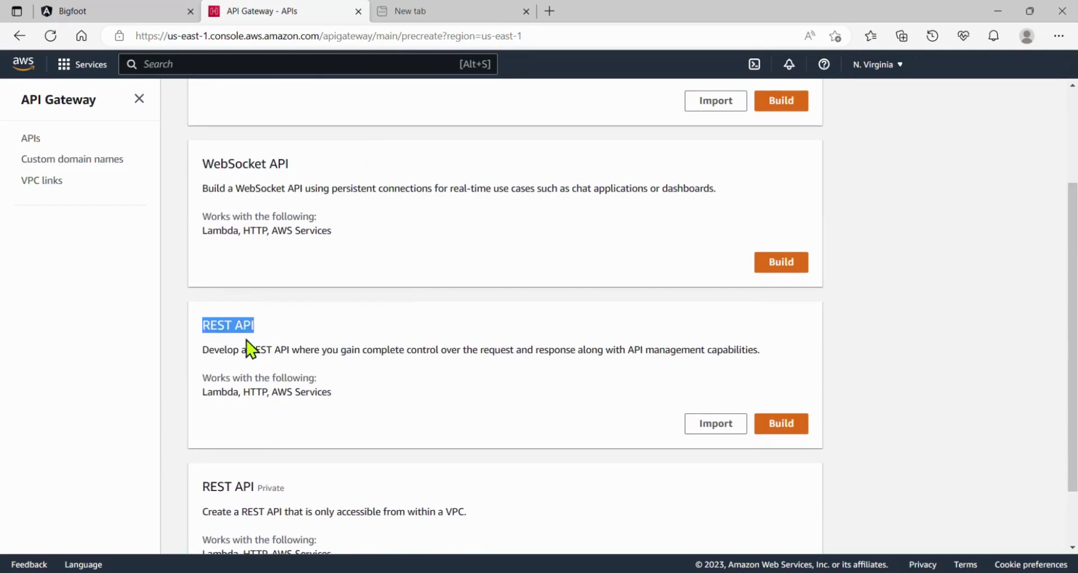
click(786, 425)
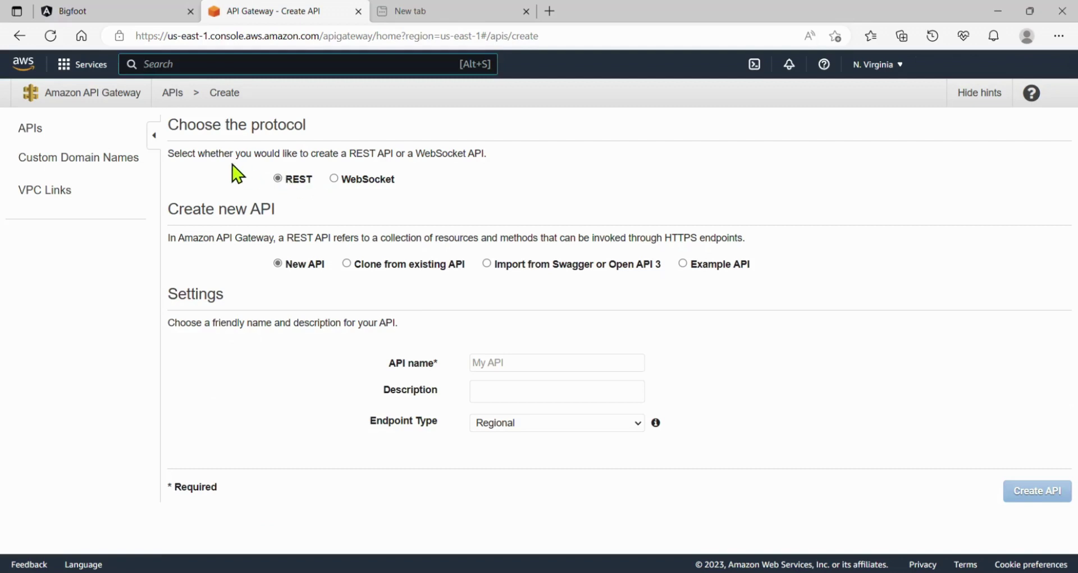
click(278, 178)
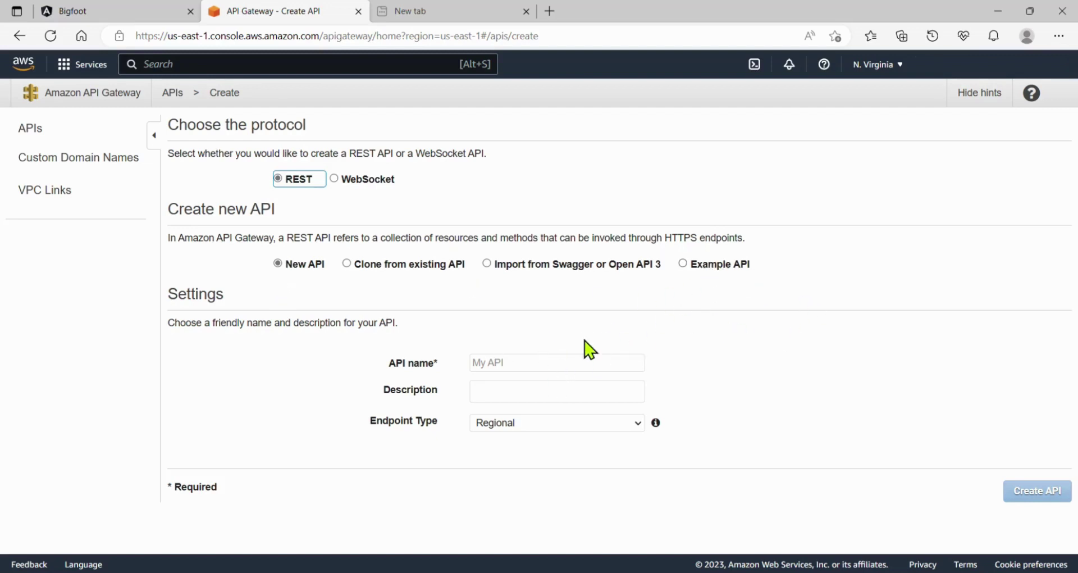
Name the API bigfoot-hunter-no-auth, set its endpoint type to Regional, and create it
click(535, 362)
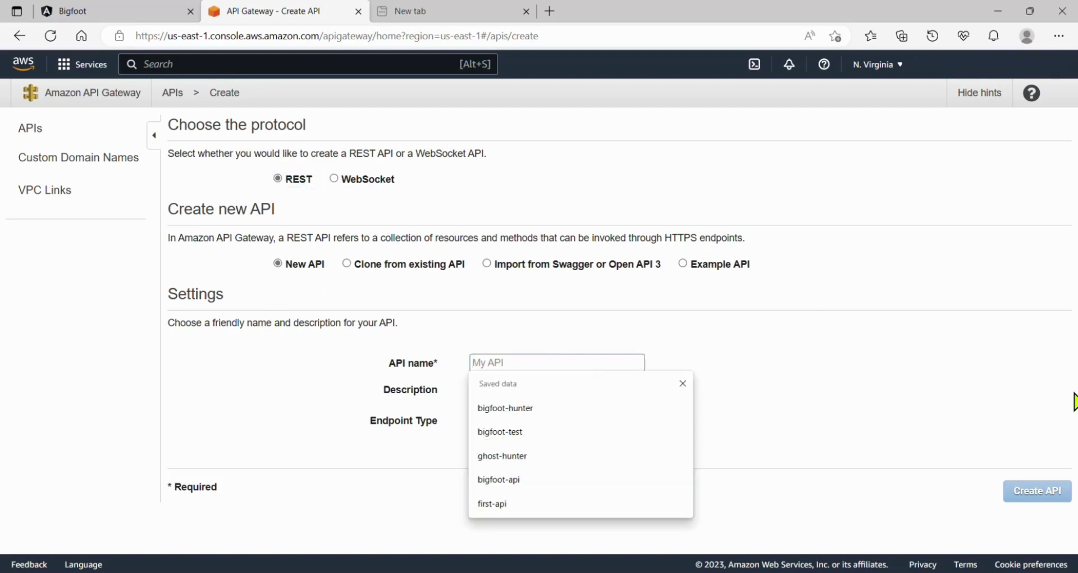
text(bigf)
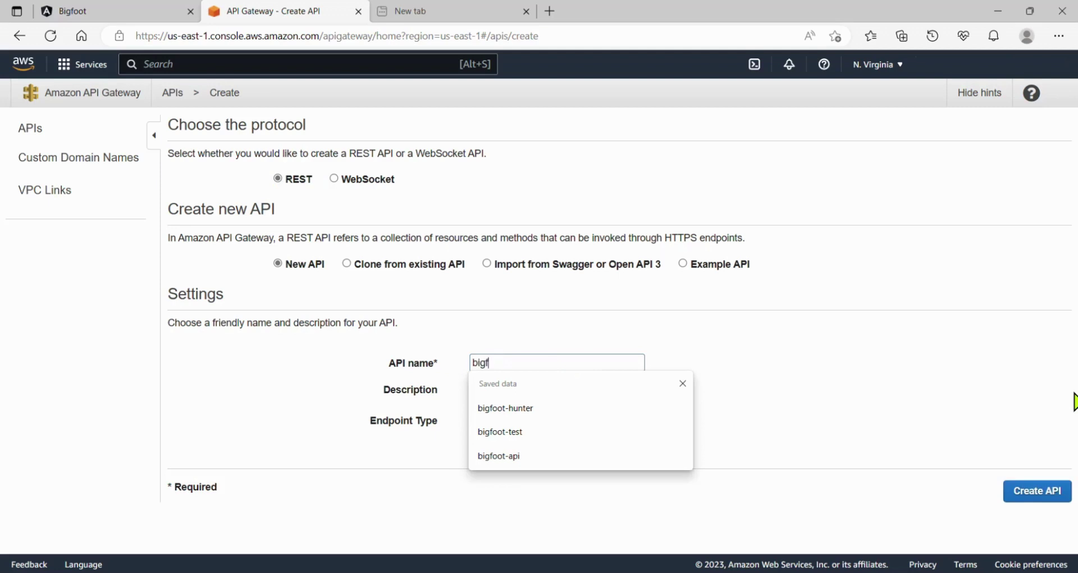
text(oot-hunter-no-auth)
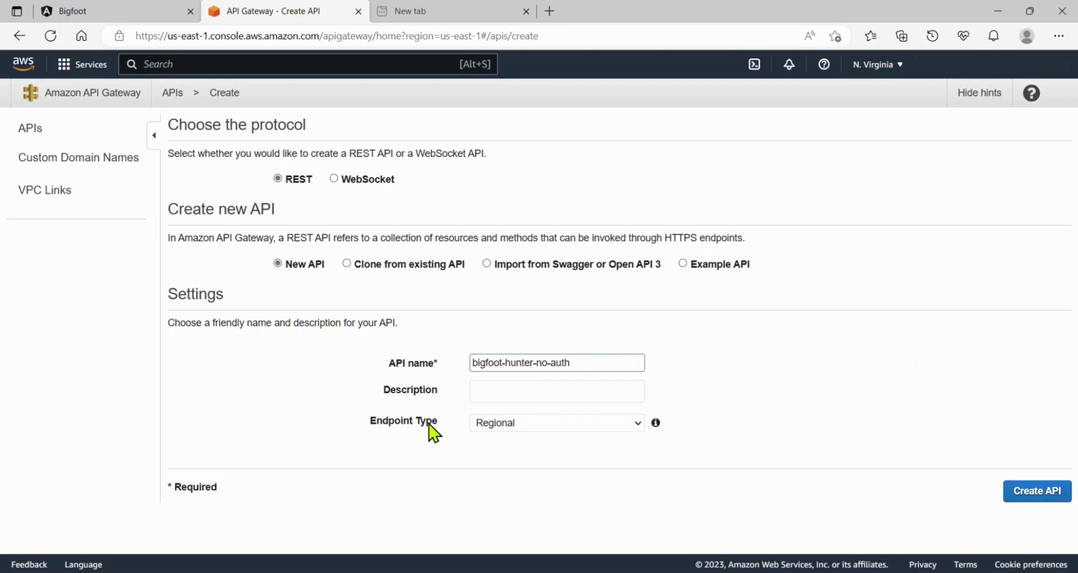
click(514, 423)
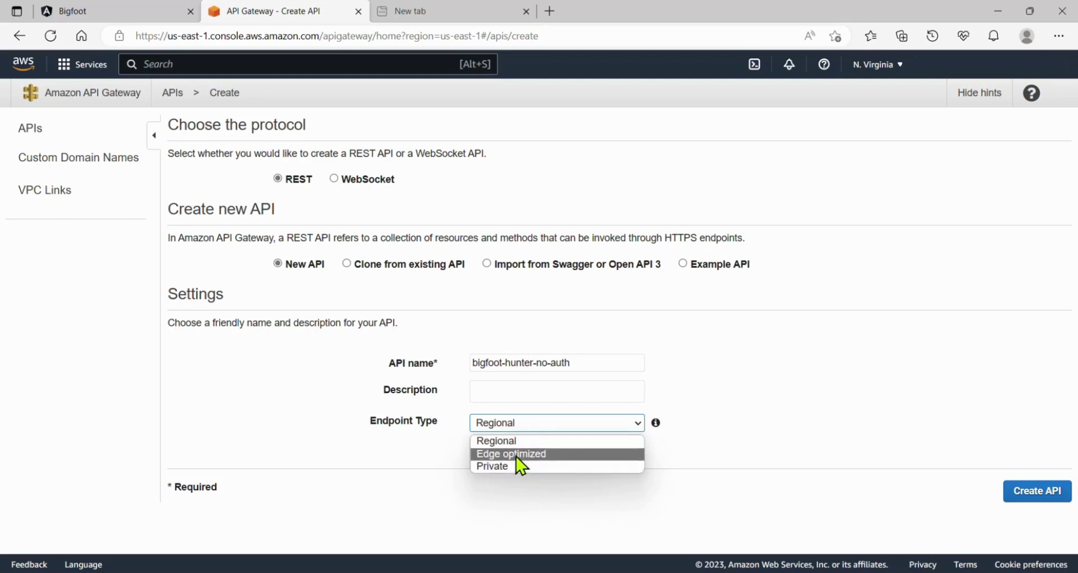
click(516, 443)
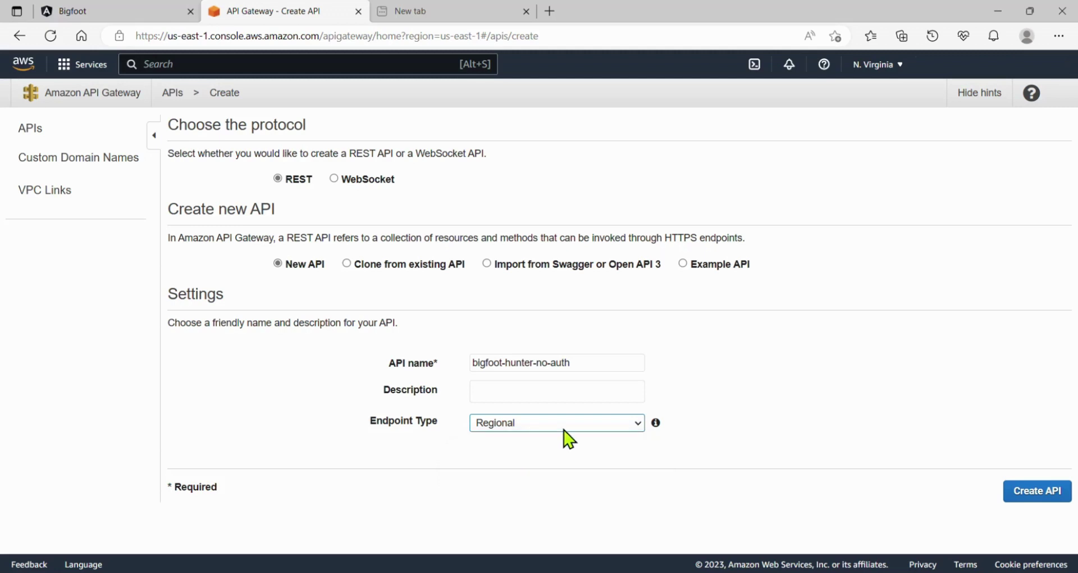
click(1032, 495)
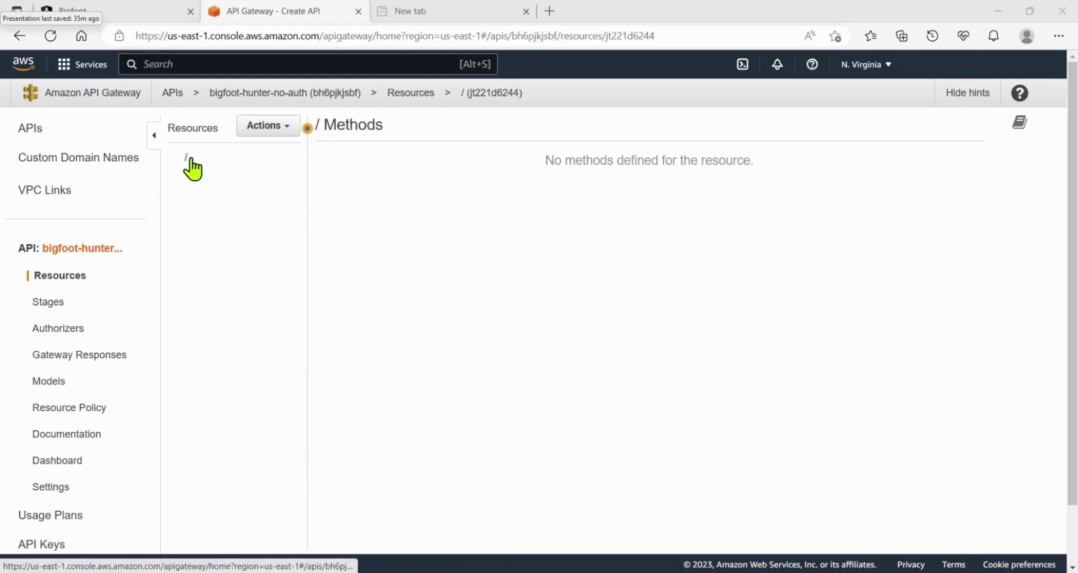
Create a child resource named sightings under the root resource, leaving API Gateway CORS off
click(266, 128)
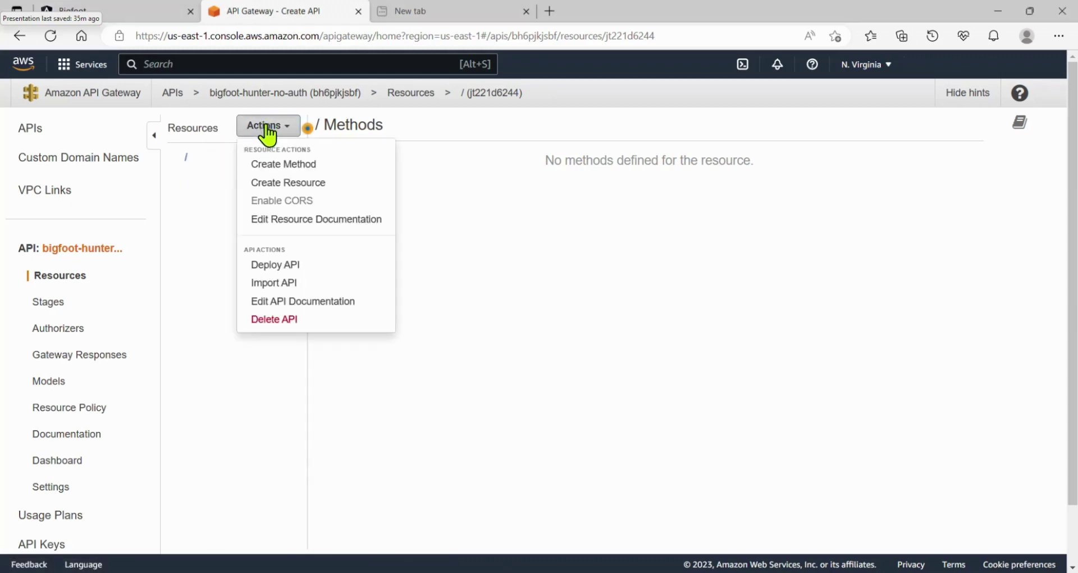
click(281, 184)
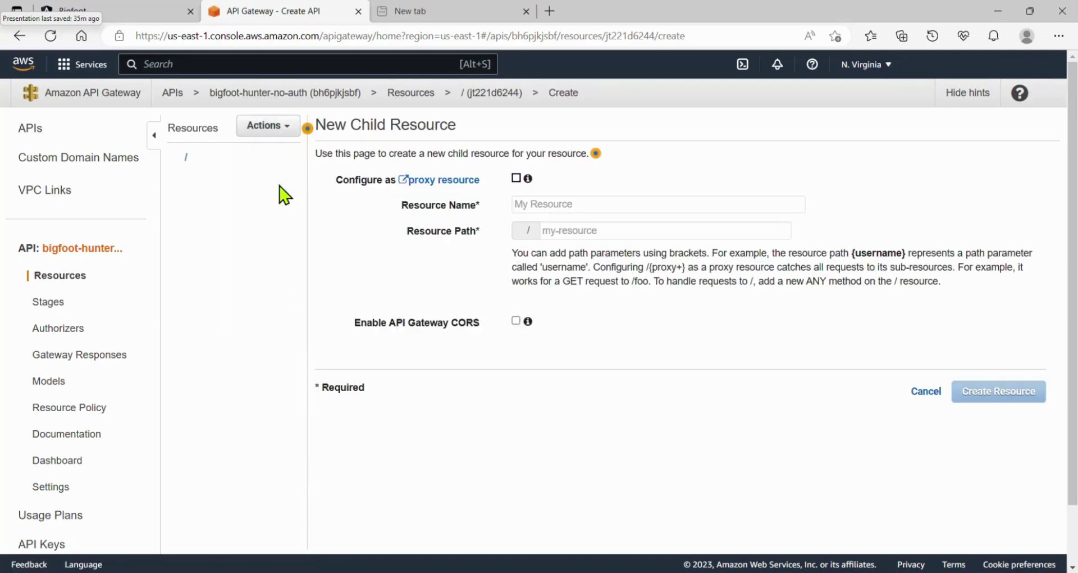
click(543, 202)
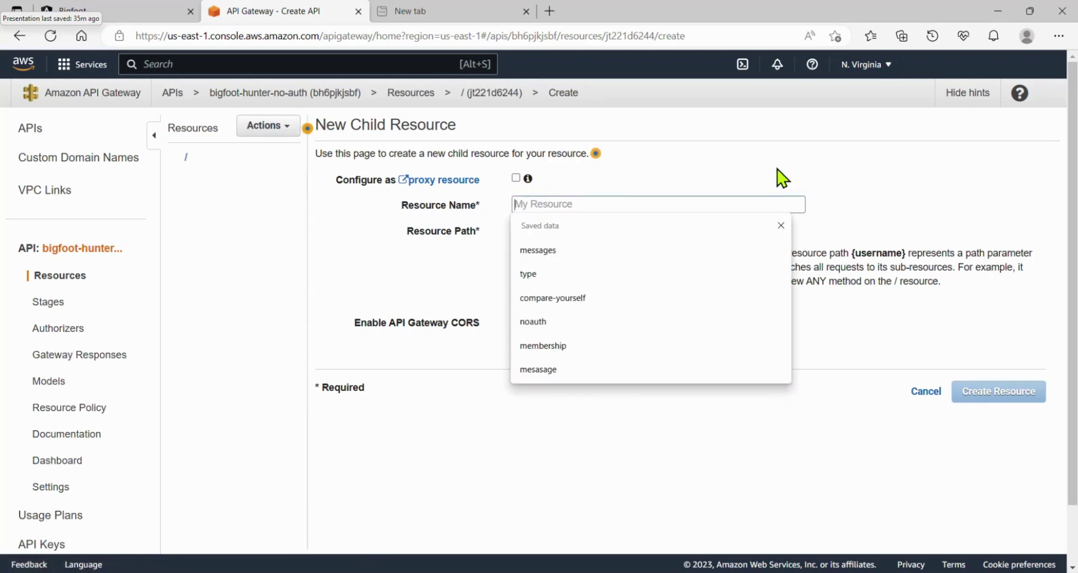
text(sightings)
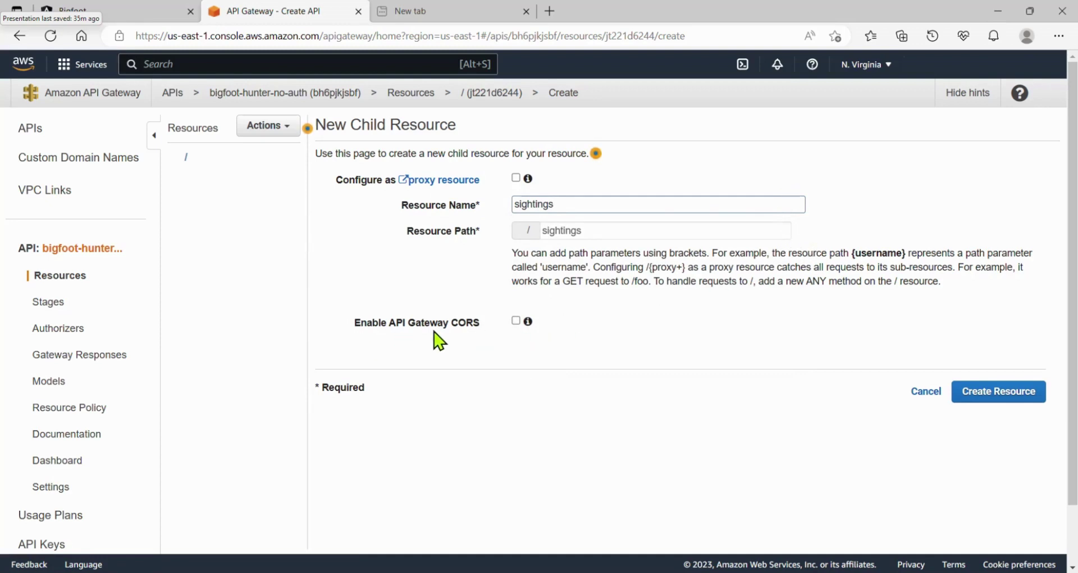
click(988, 392)
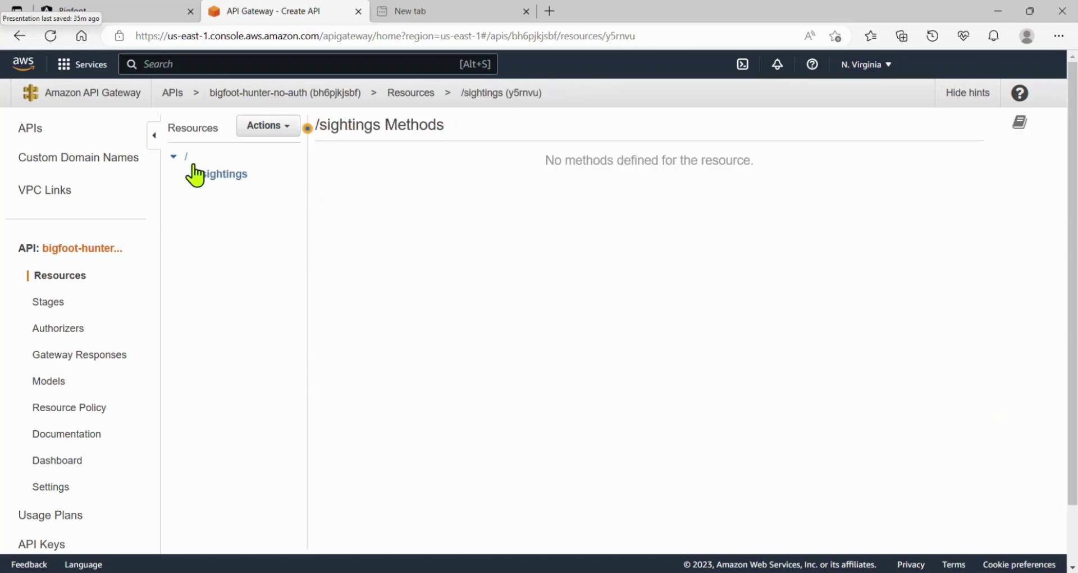
Add a GET method to the /sightings resource
click(227, 177)
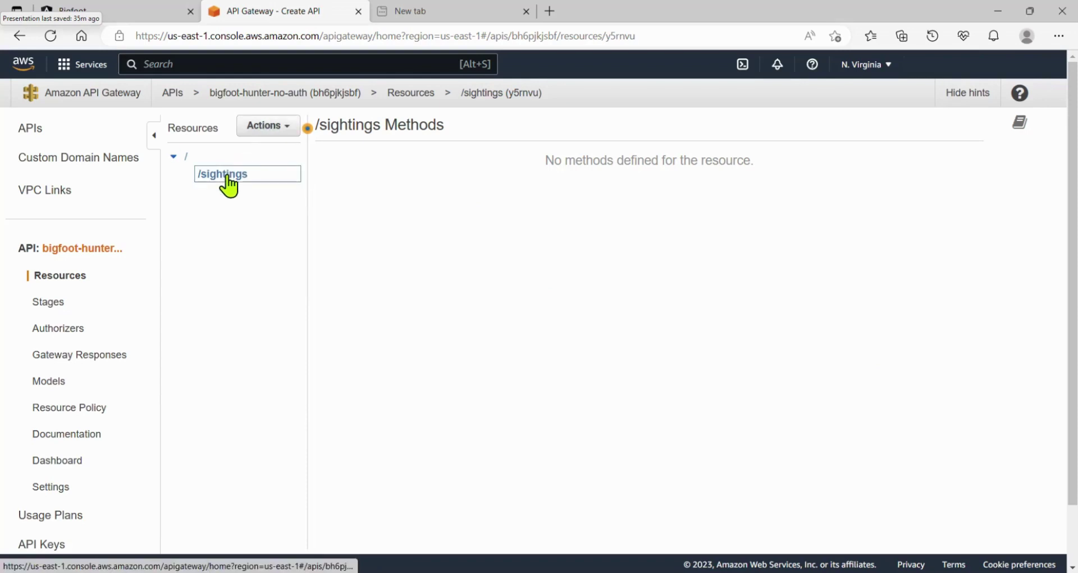
click(267, 127)
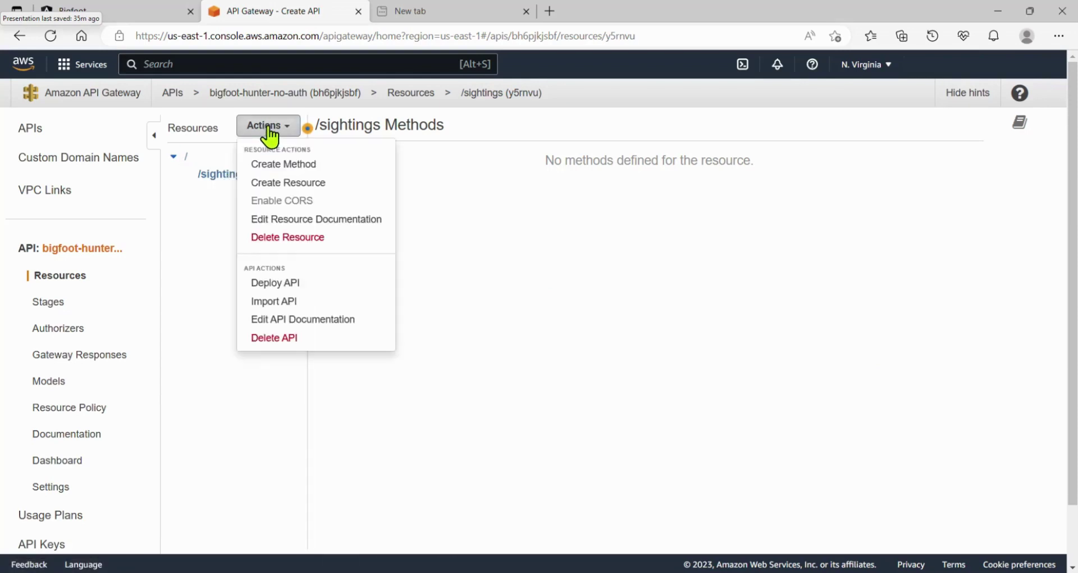
click(298, 165)
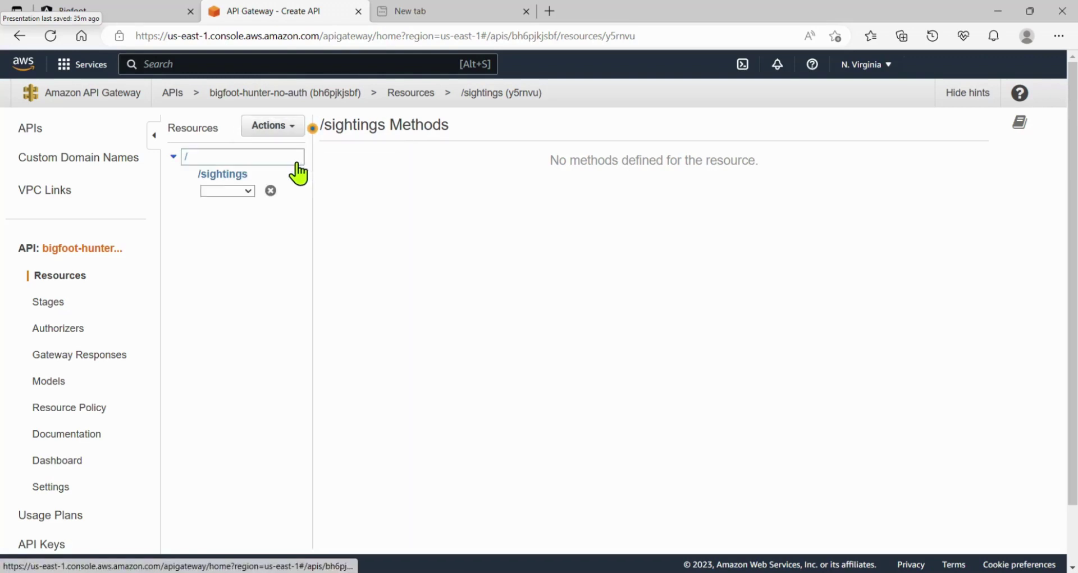
click(248, 192)
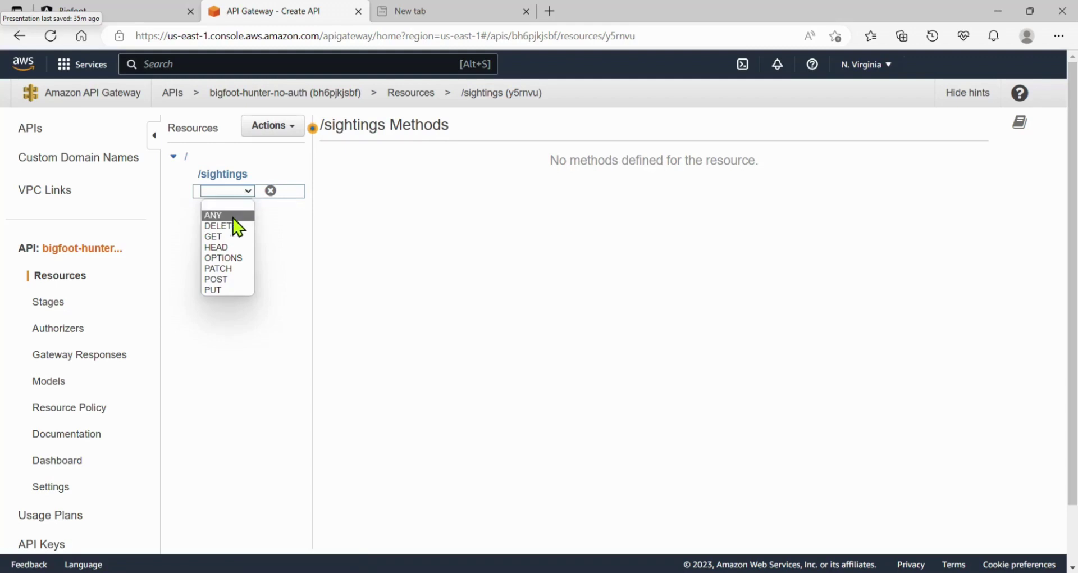
click(222, 238)
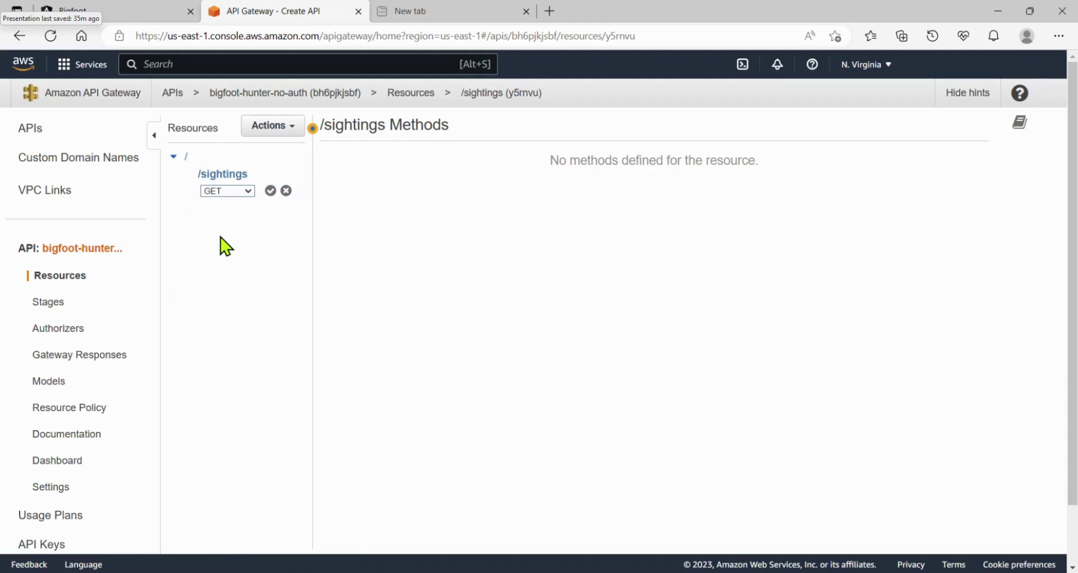
click(270, 191)
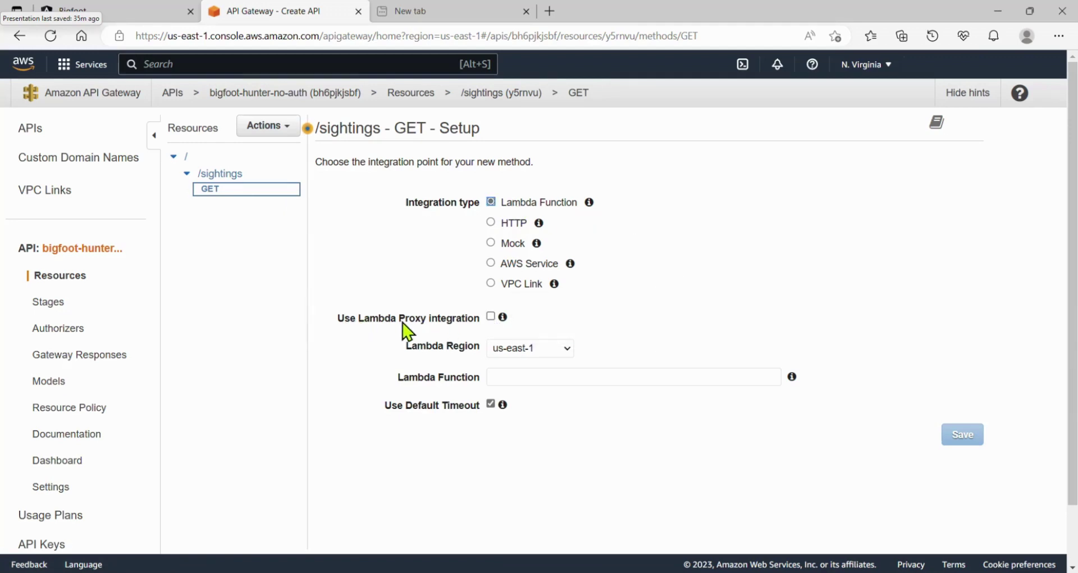
Integrate the GET method with the Lambda function bigfoot-sightings-no-auth, save it, and grant API Gateway permission to invoke the function
click(491, 316)
click(615, 375)
click(615, 377)
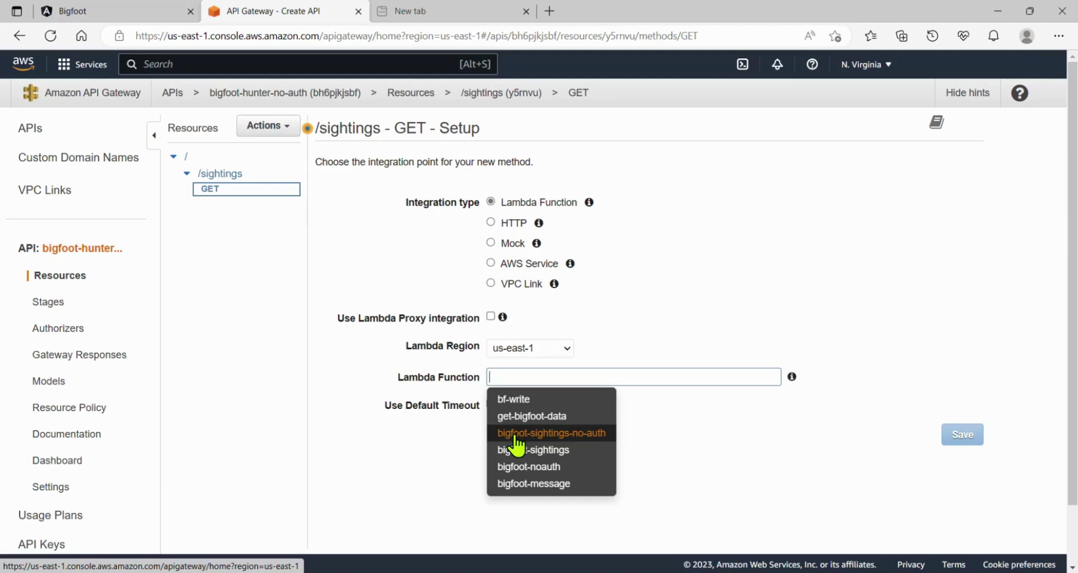
click(569, 433)
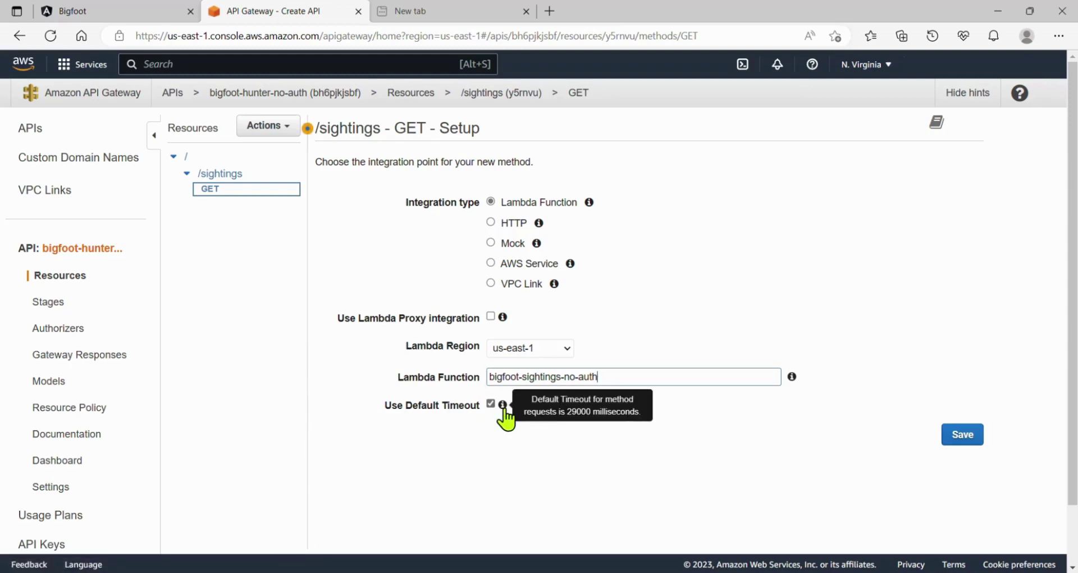
click(961, 438)
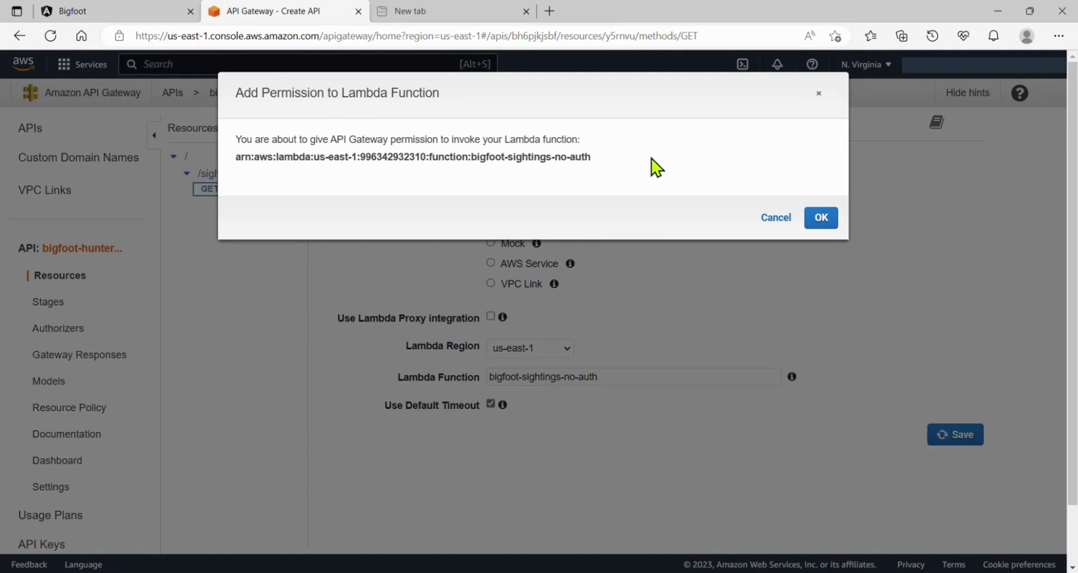
click(821, 219)
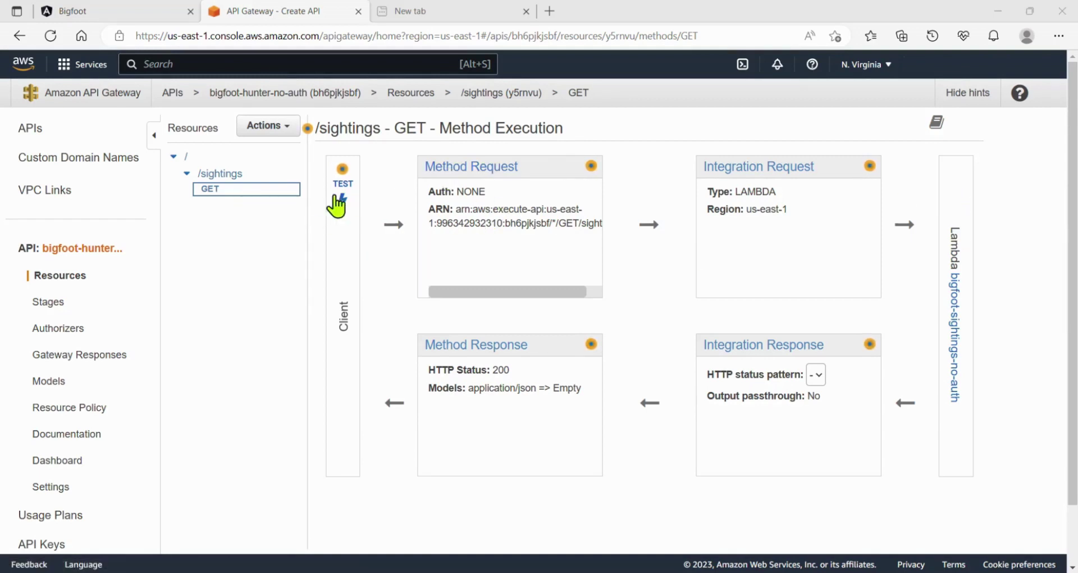
Run a test call of the /sightings GET method and check the Access-Control-Allow-Origin header in the response body
click(220, 180)
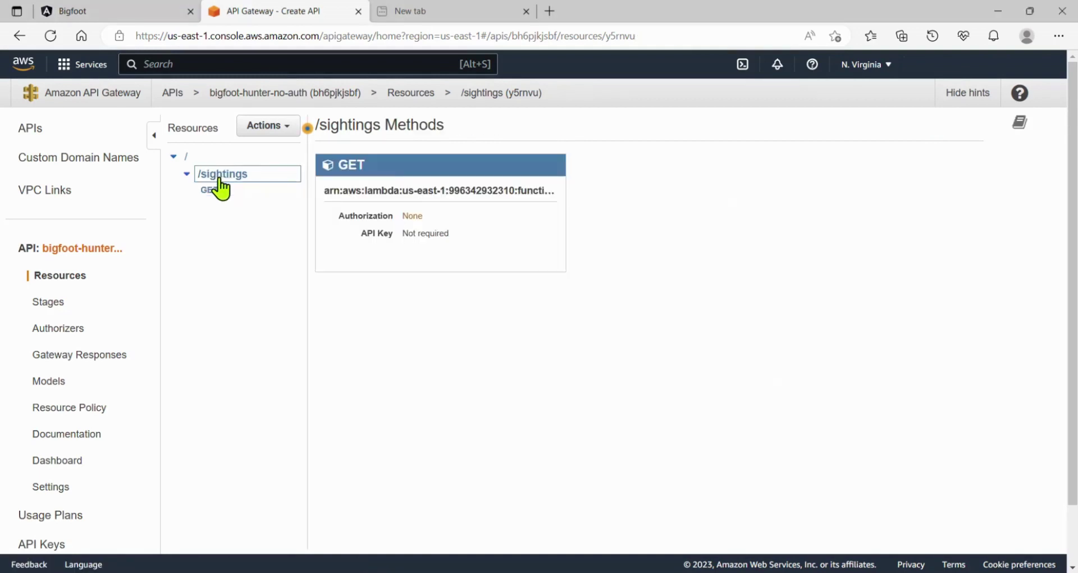
click(210, 192)
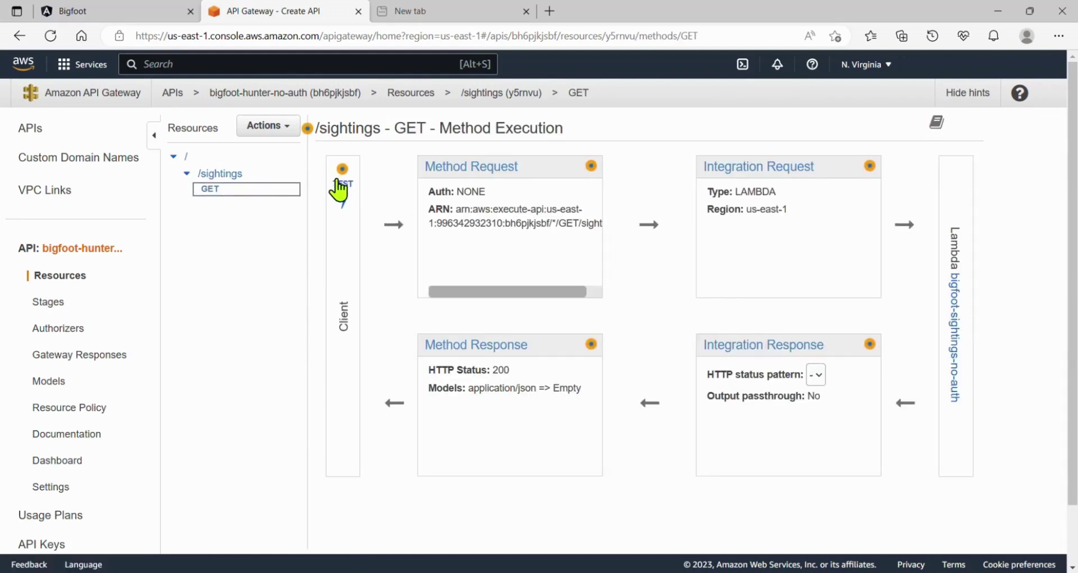
click(341, 191)
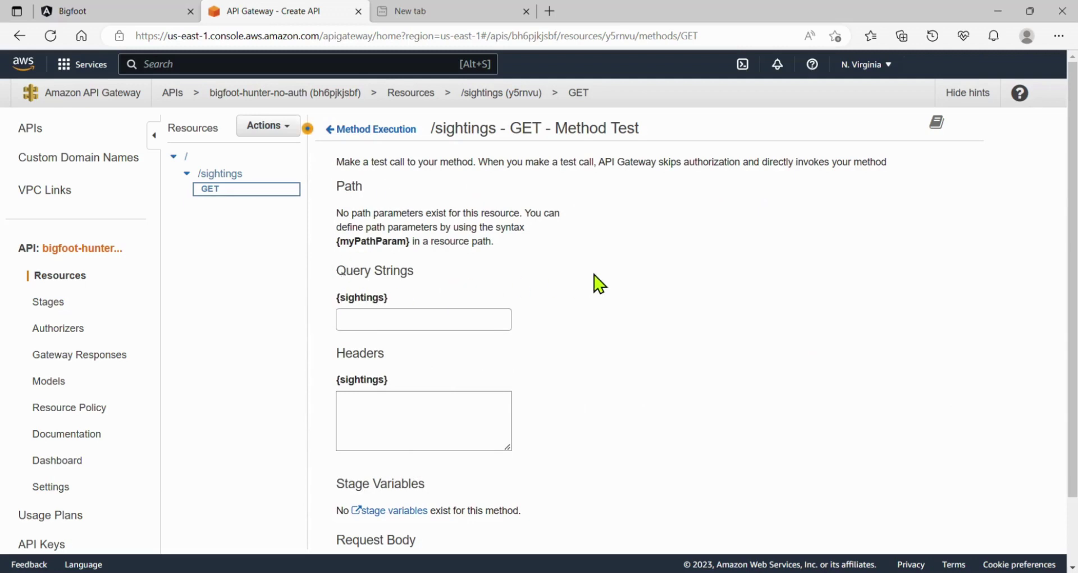
scroll(594, 281, down, 2)
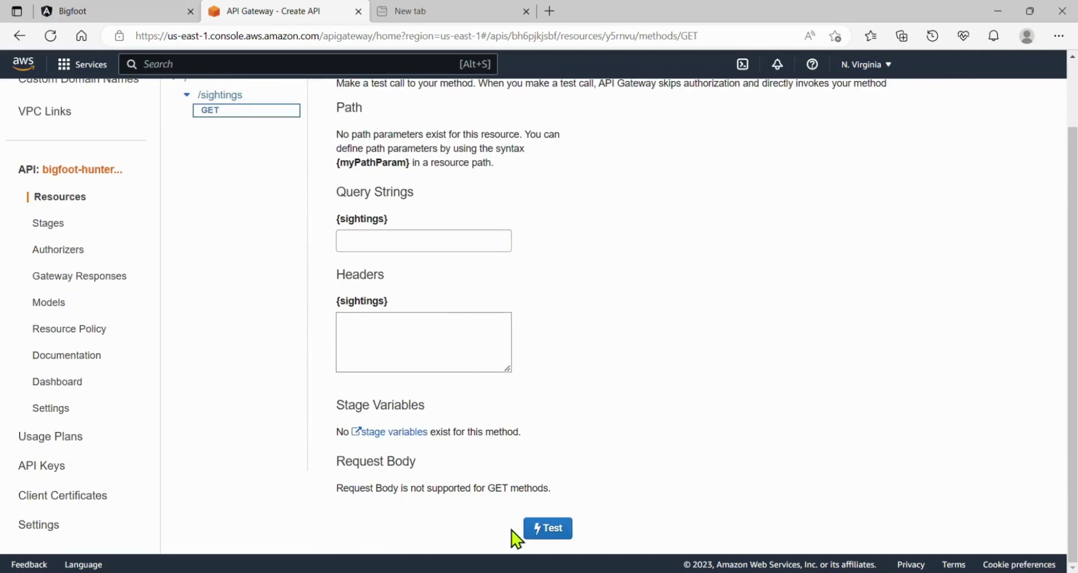
click(554, 529)
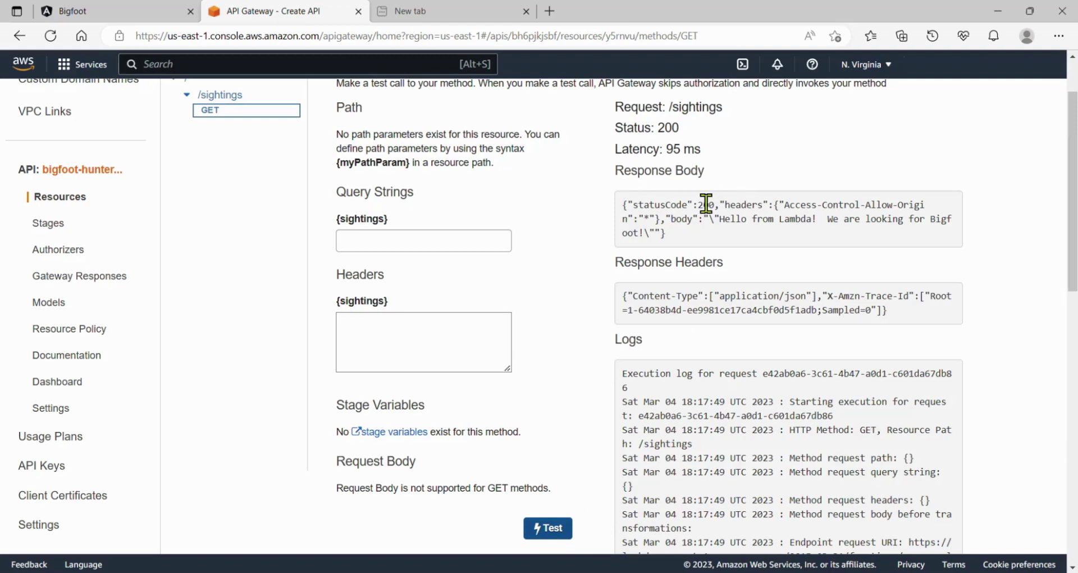
drag(784, 206, 650, 220)
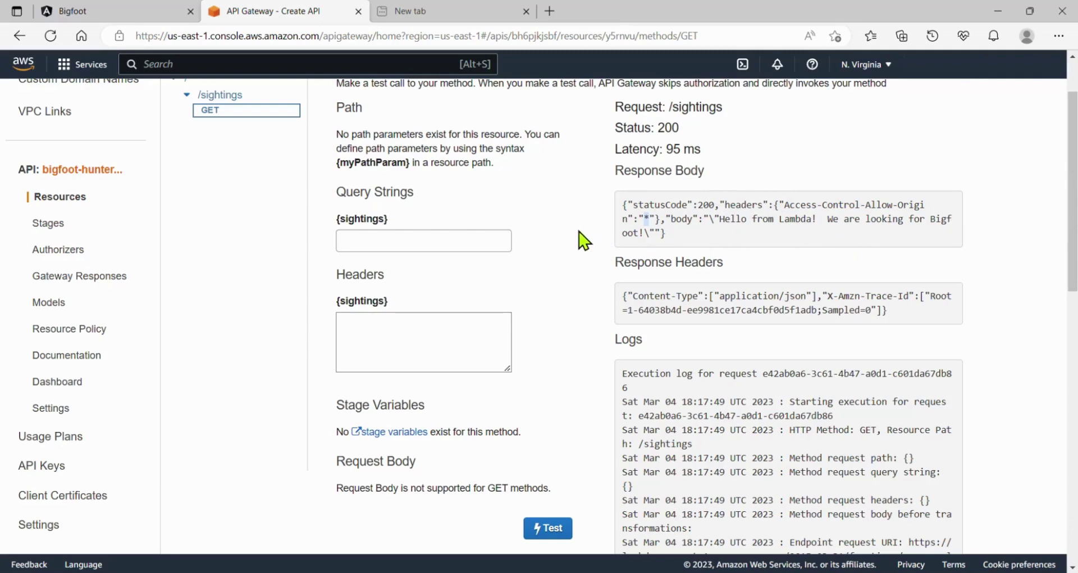
Deploy the API to a new stage named dev, leaving the stage and deployment descriptions blank
scroll(585, 241, up, 2)
scroll(584, 241, up, 1)
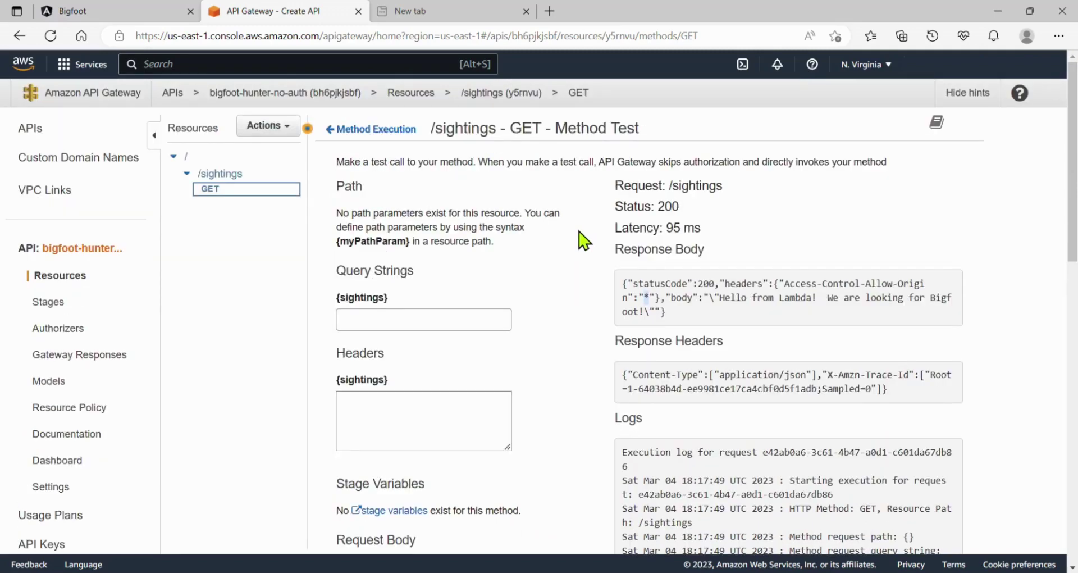
click(256, 136)
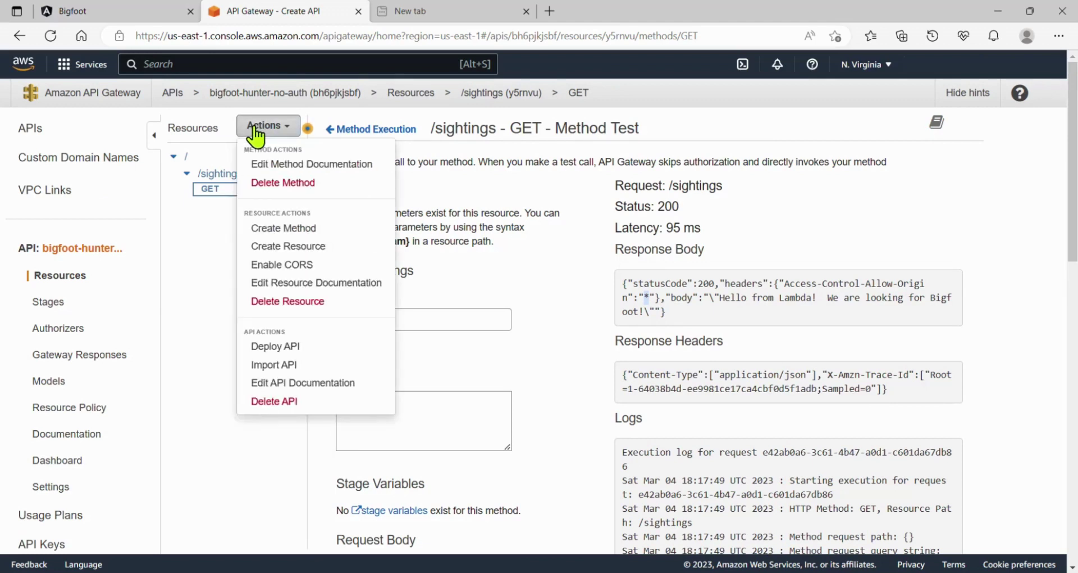
click(274, 347)
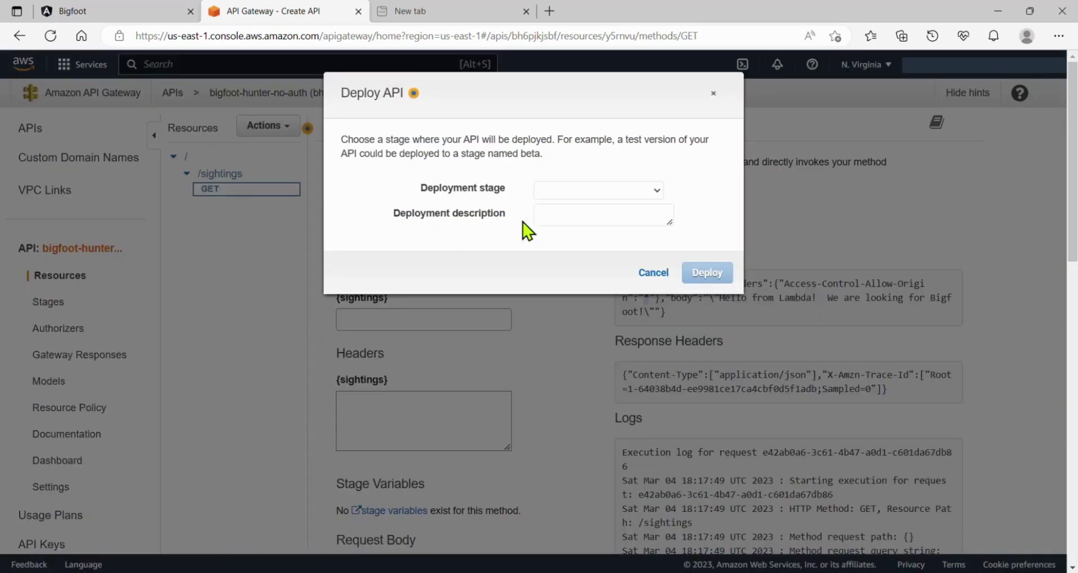
click(559, 189)
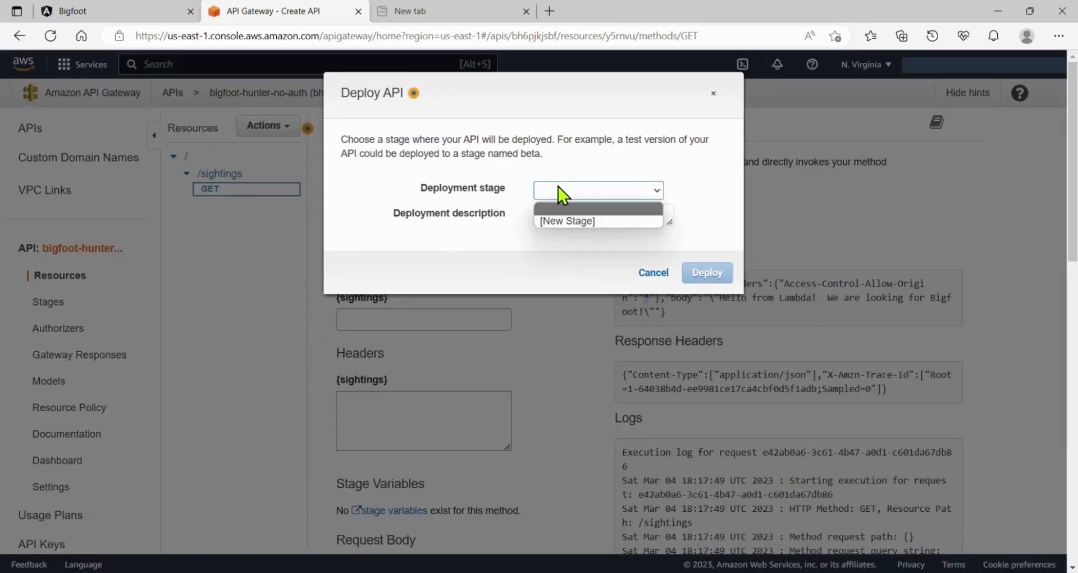
click(554, 222)
click(555, 214)
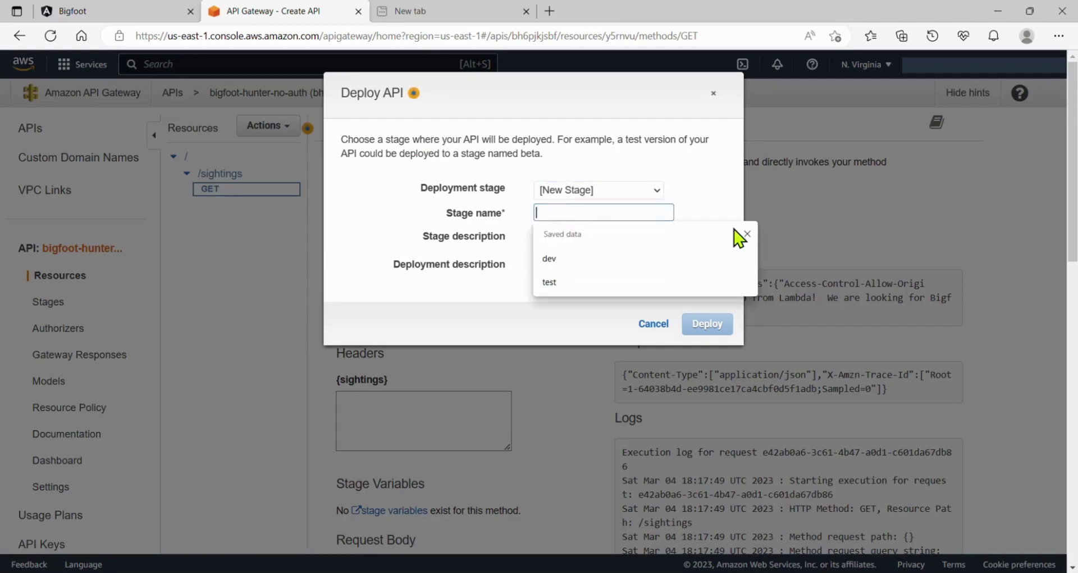
click(559, 259)
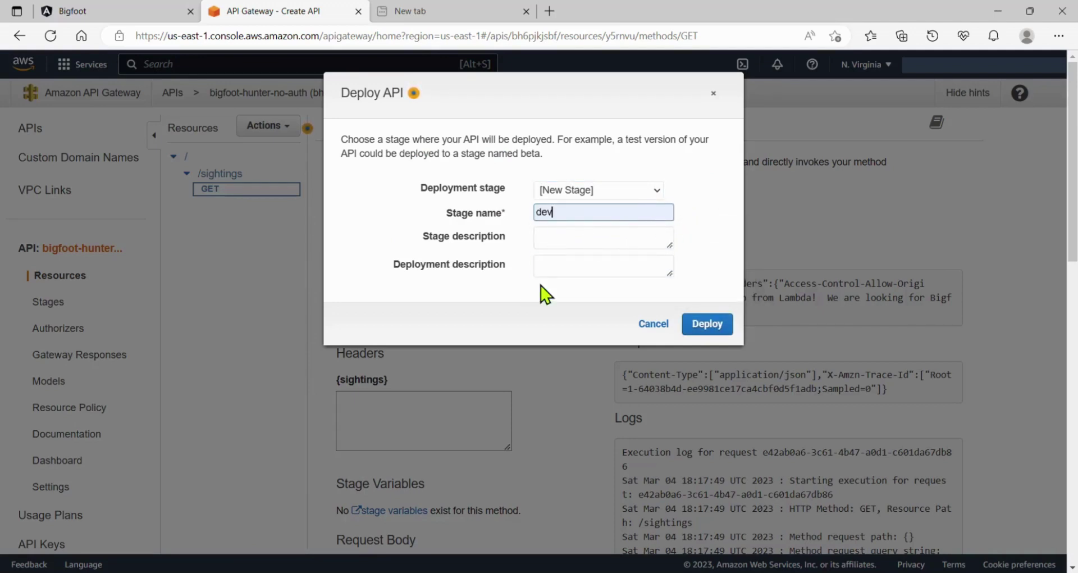
click(709, 325)
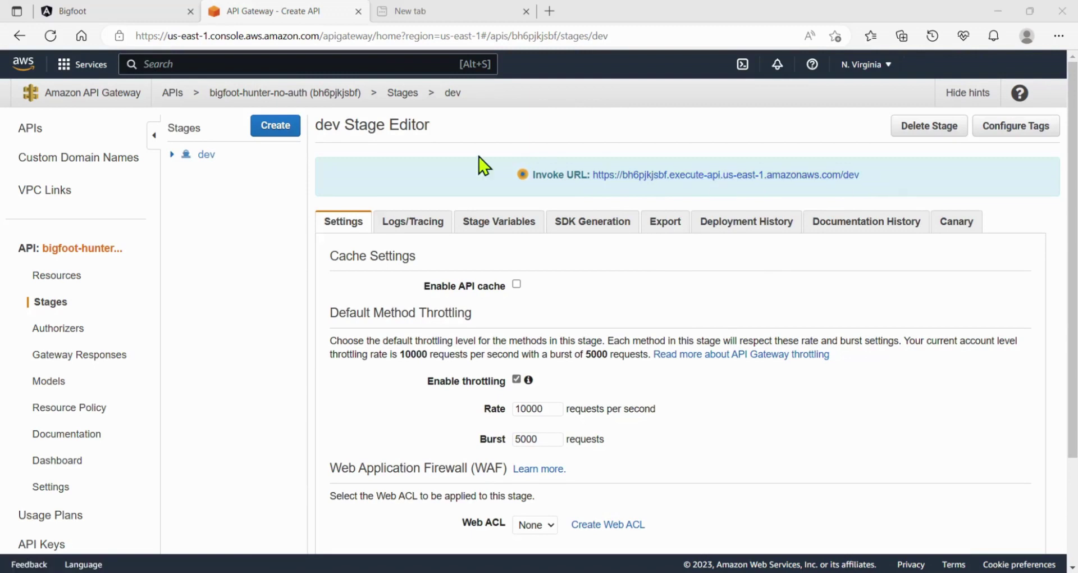
Select the full invoke URL of the /sightings GET method in the dev stage and save its settings as inherited from the stage
click(53, 307)
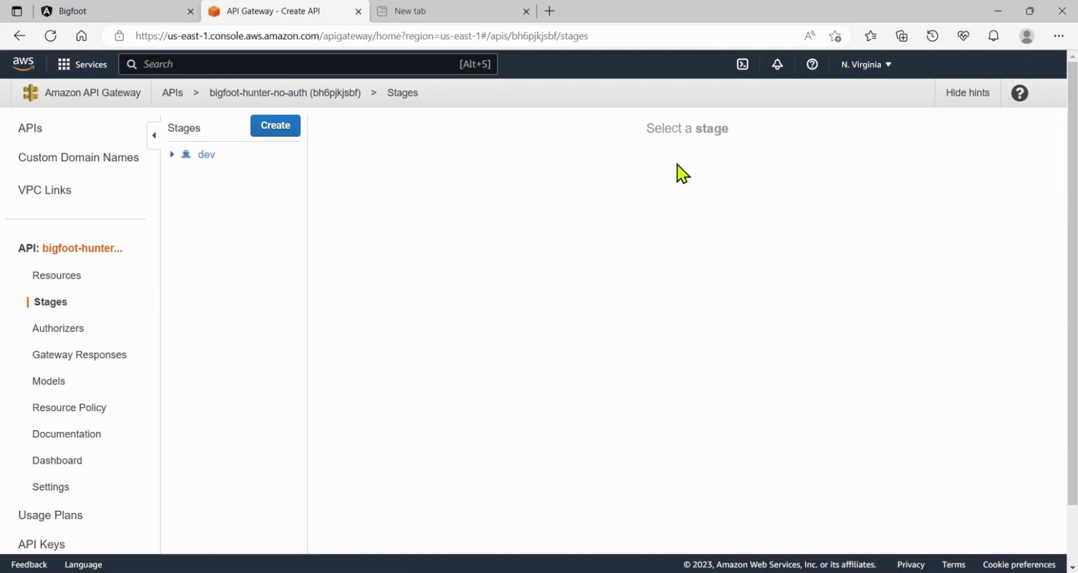
click(202, 157)
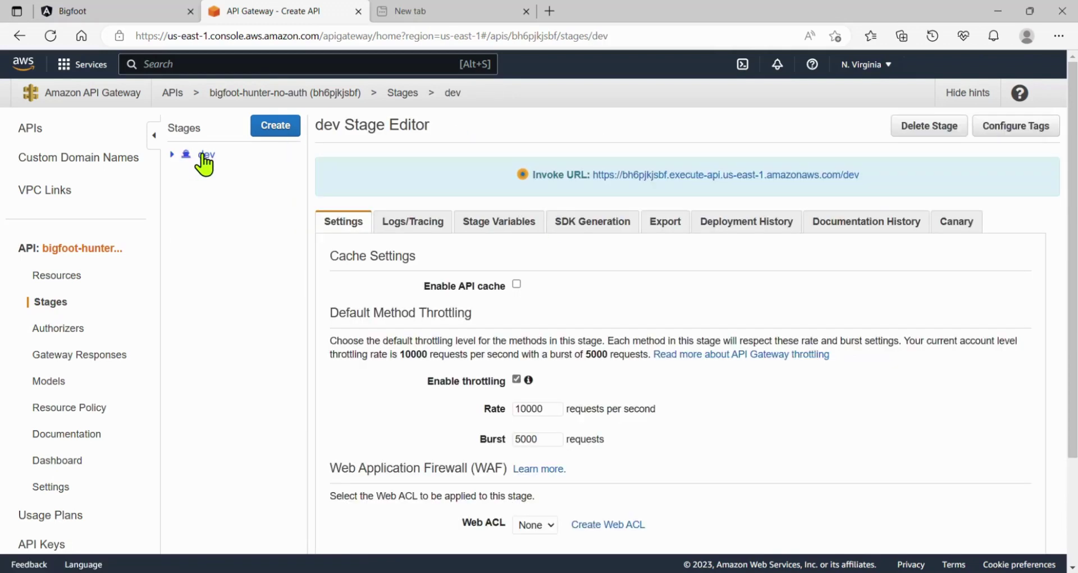
click(172, 155)
click(226, 189)
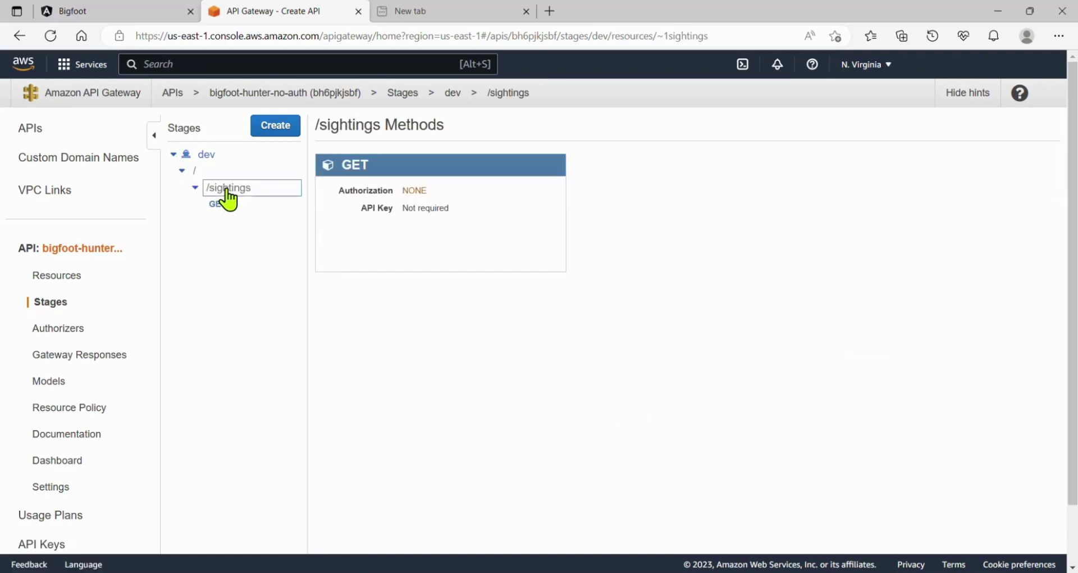
click(221, 206)
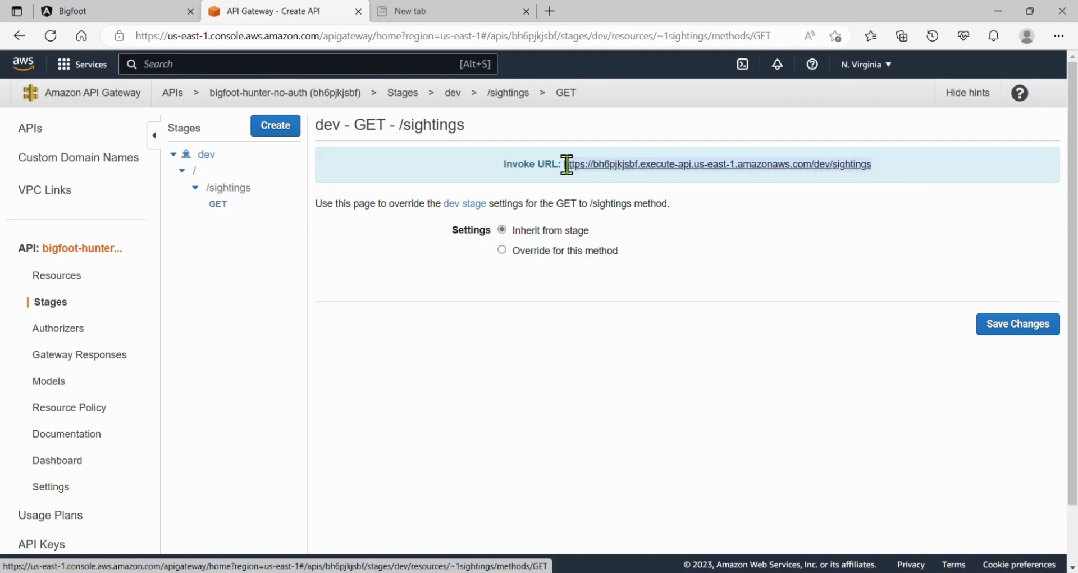
drag(564, 164, 568, 176)
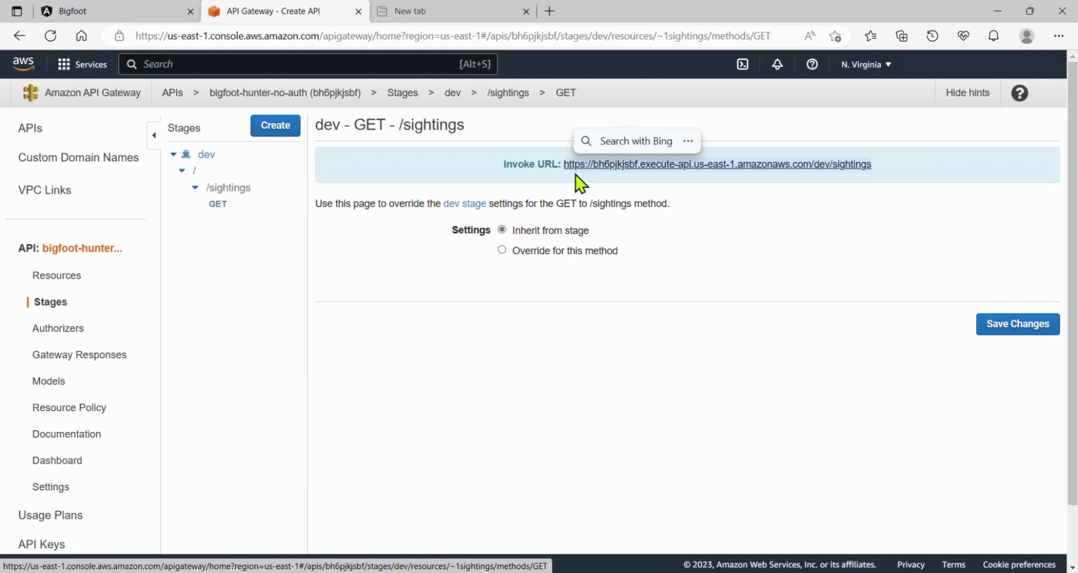
click(1030, 331)
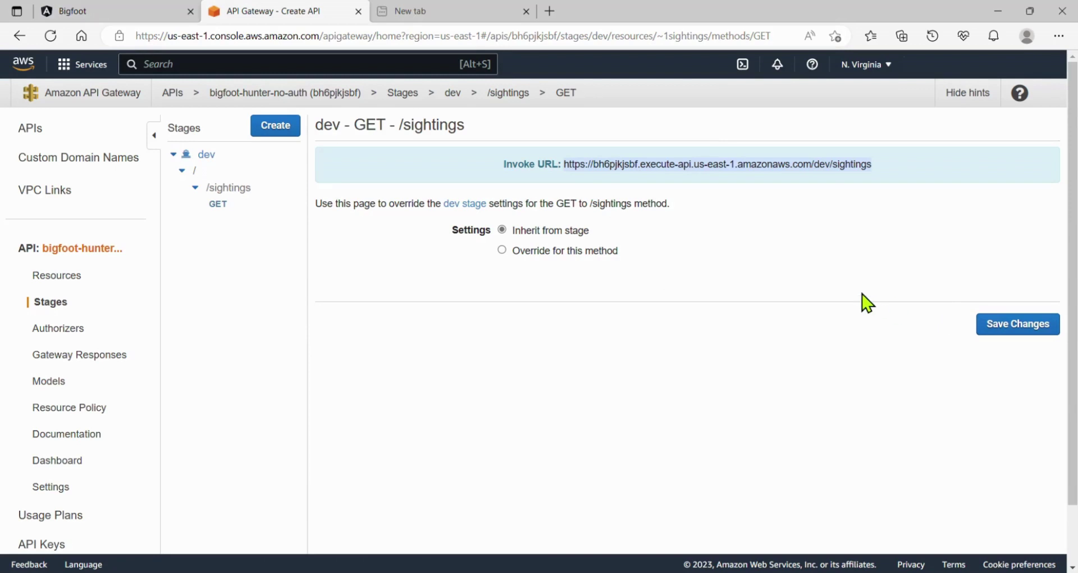